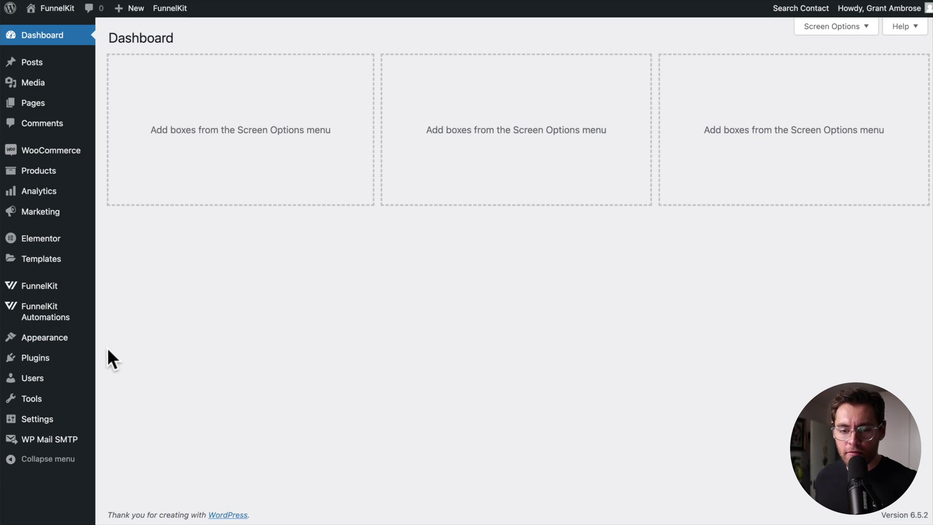
- Search new plugins for 'funnelkit stripe' and activate FunnelKit's Stripe Payment Gateway for WooCommerce
mouse_move(66, 361)
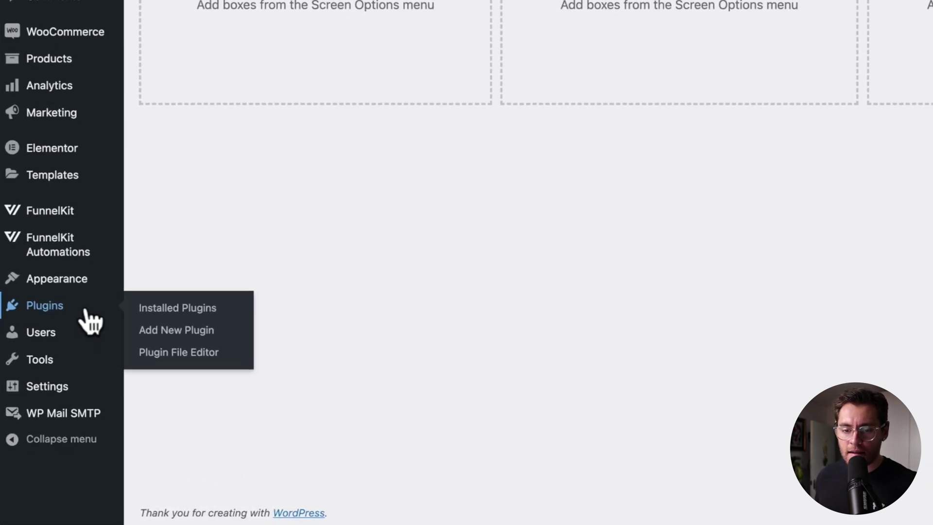
left_click(161, 331)
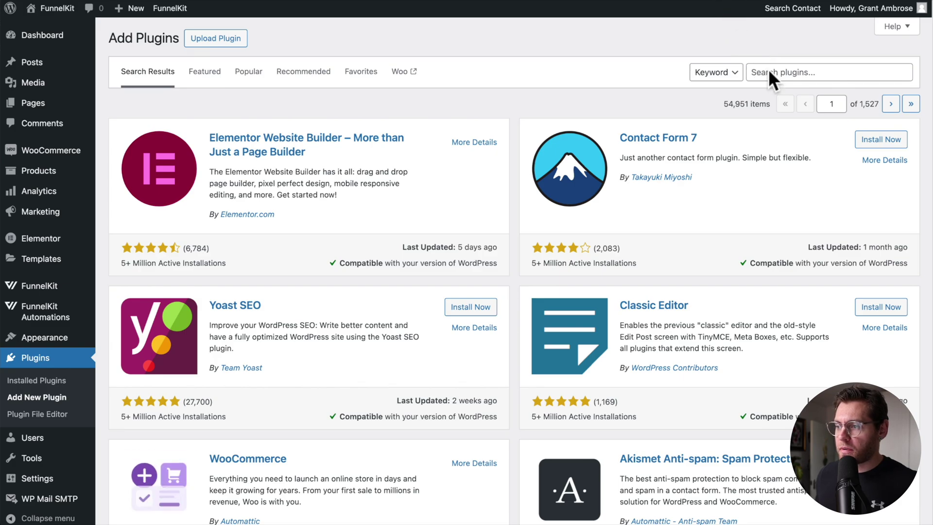
left_click(769, 71)
type("funnelkit stripe")
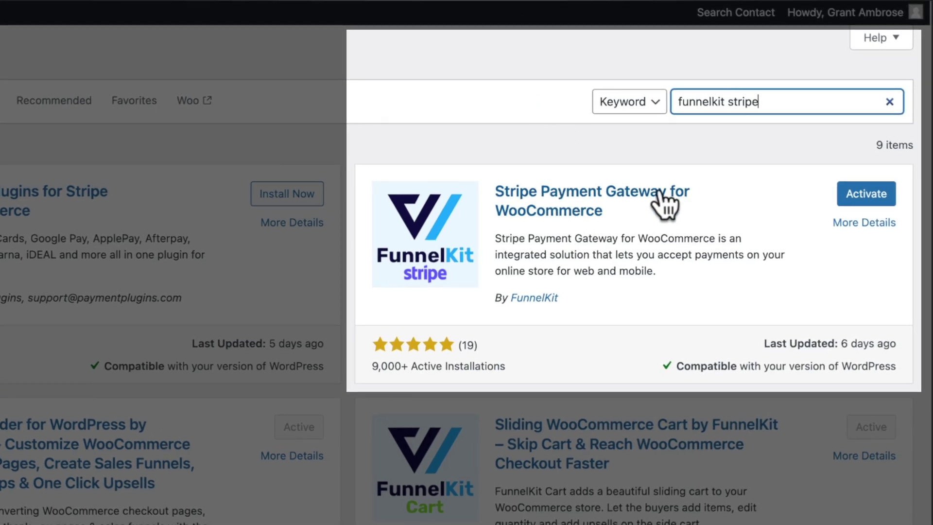
left_click(566, 250)
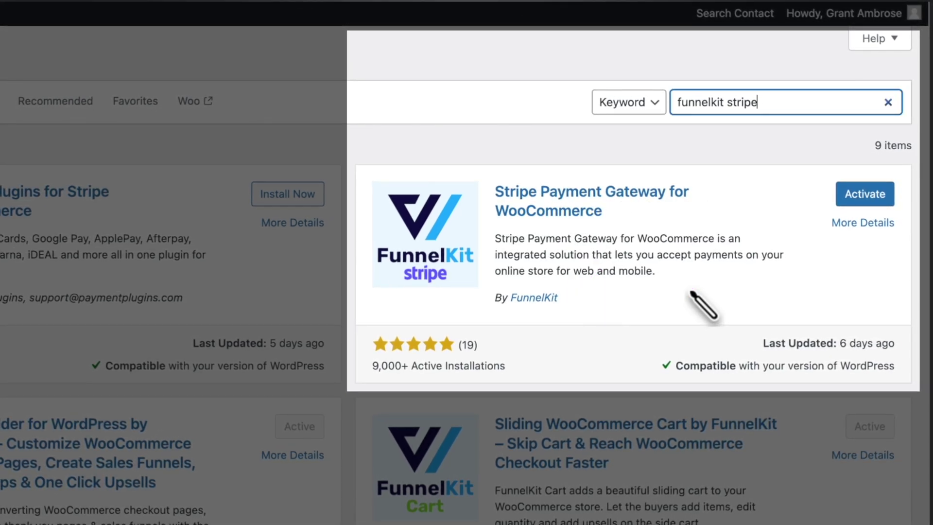
left_click(858, 204)
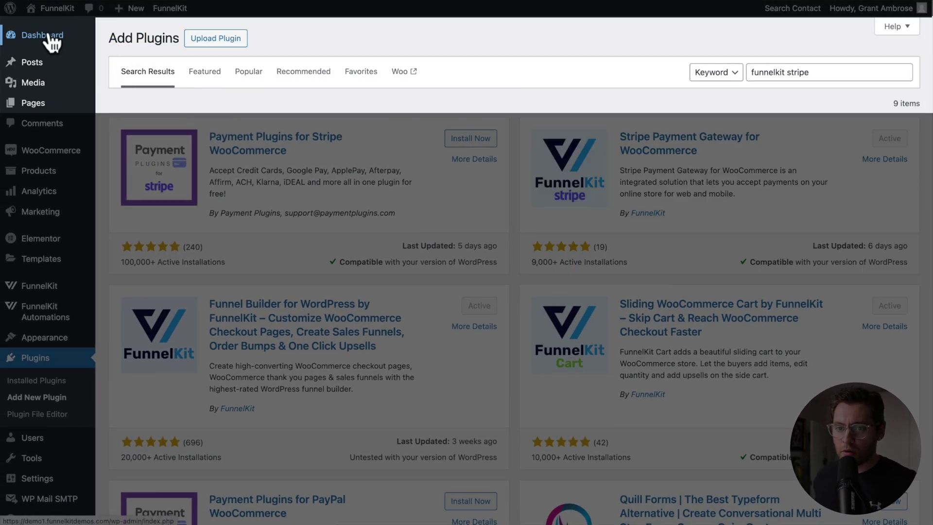
- Launch the Stripe onboarding wizard from the dashboard and log in with the Stripe account e-mail and password
left_click(52, 43)
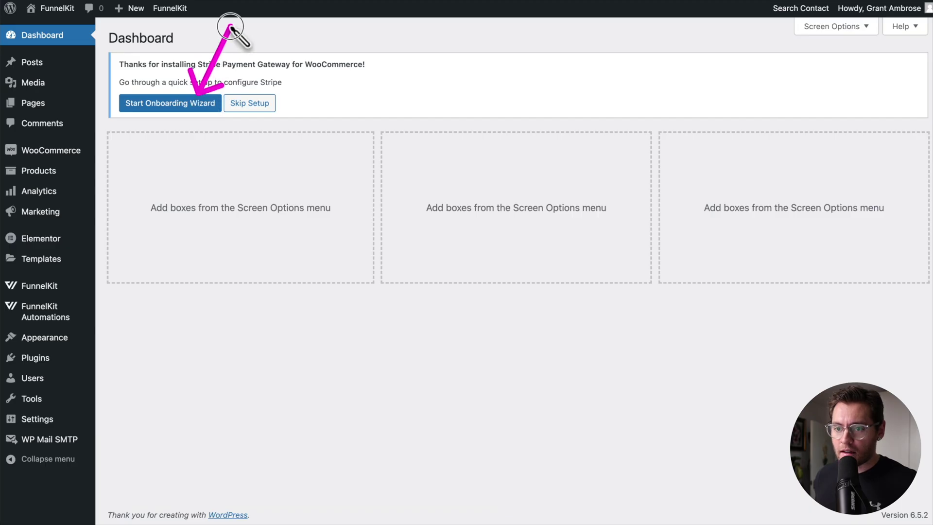
left_click(191, 104)
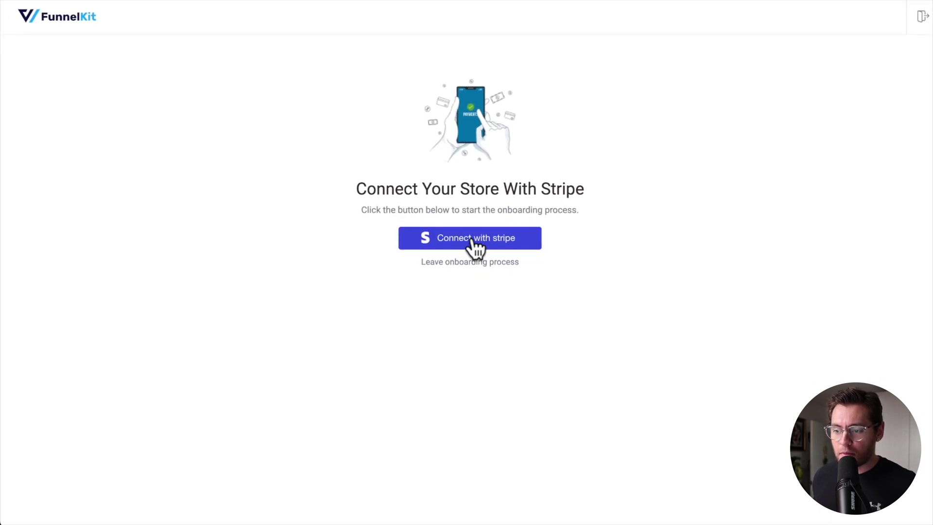
left_click(472, 241)
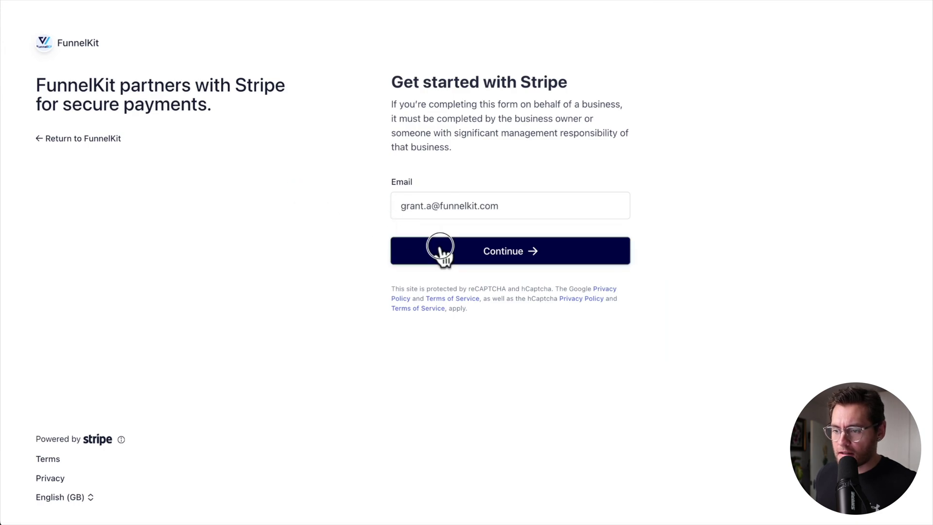
left_click(439, 250)
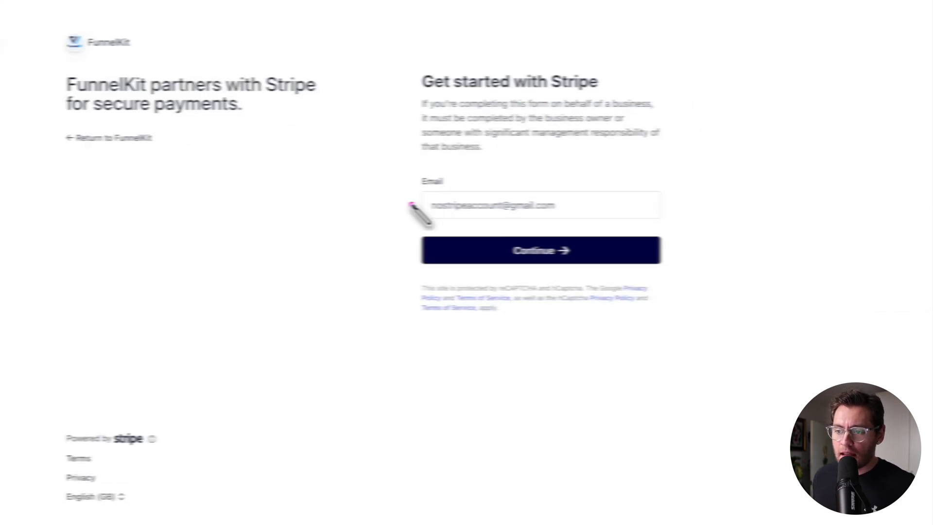
left_click(408, 245)
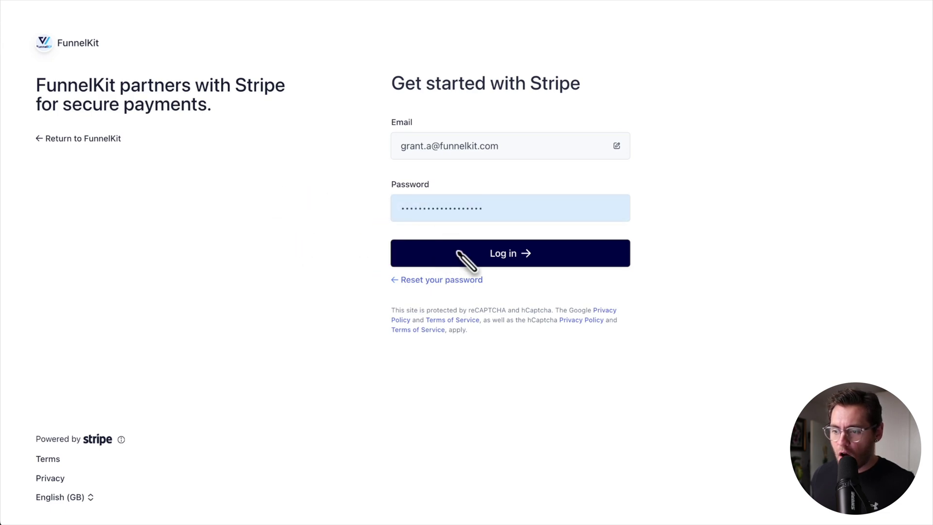
left_click(508, 252)
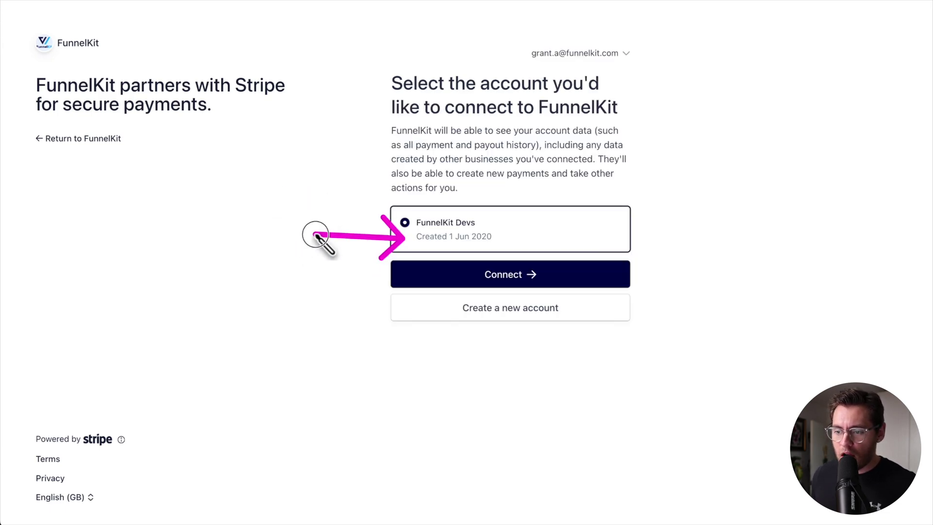
- Connect the chosen Stripe account and enable Klarna among the payment methods
left_click(451, 285)
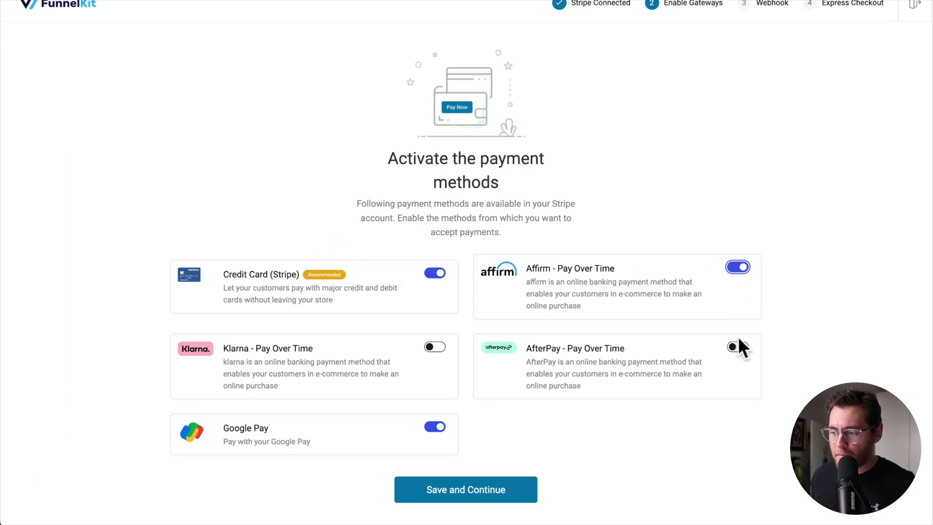
left_click(444, 346)
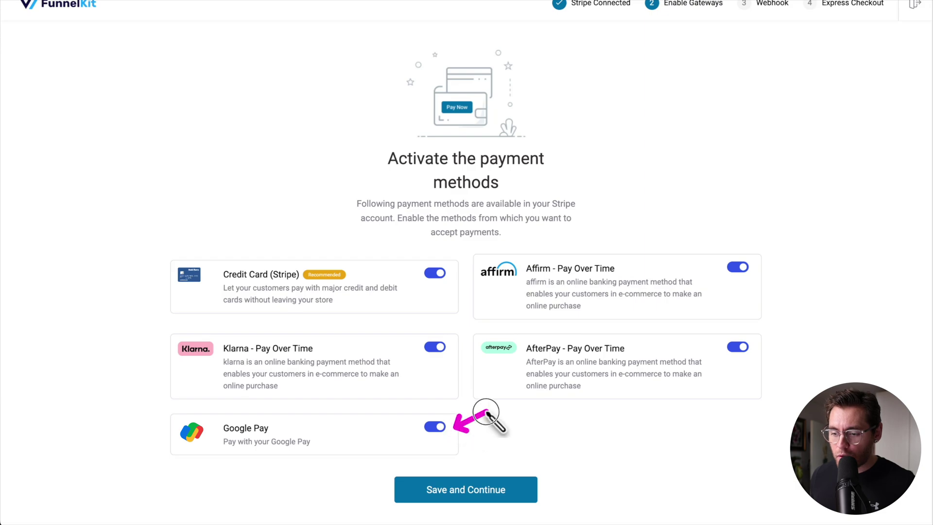
left_click(484, 494)
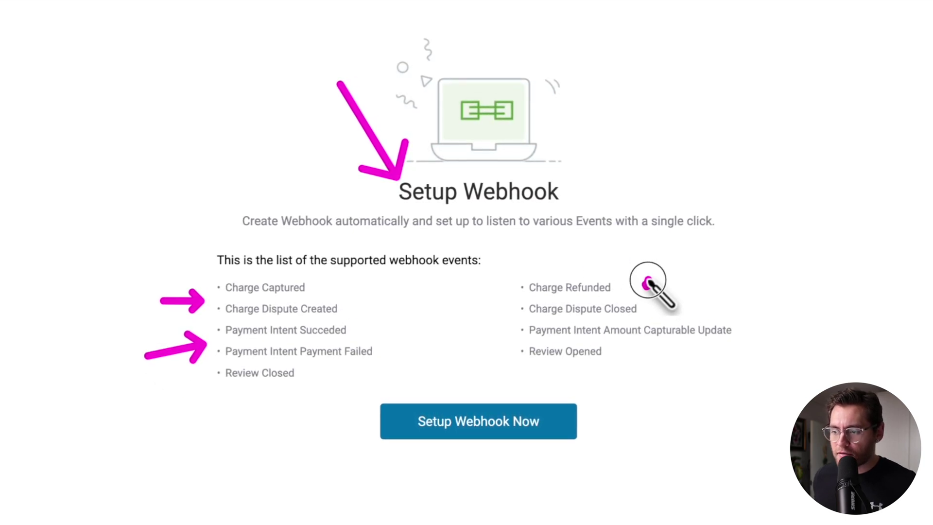
- Create the Stripe webhook automatically and confirm express checkout for Google Pay and Apple Pay
left_click_drag(651, 279, 675, 267)
left_click_drag(677, 311, 745, 308)
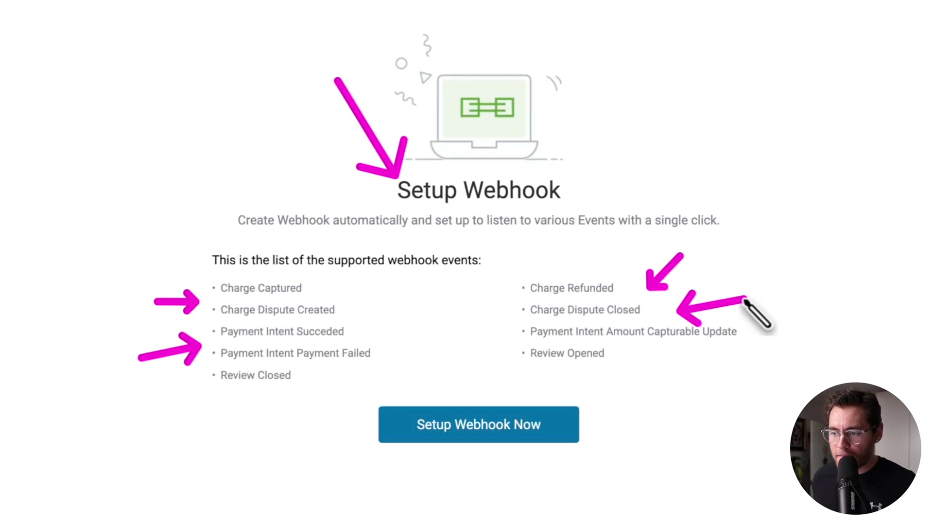
key("Escape")
left_click(455, 431)
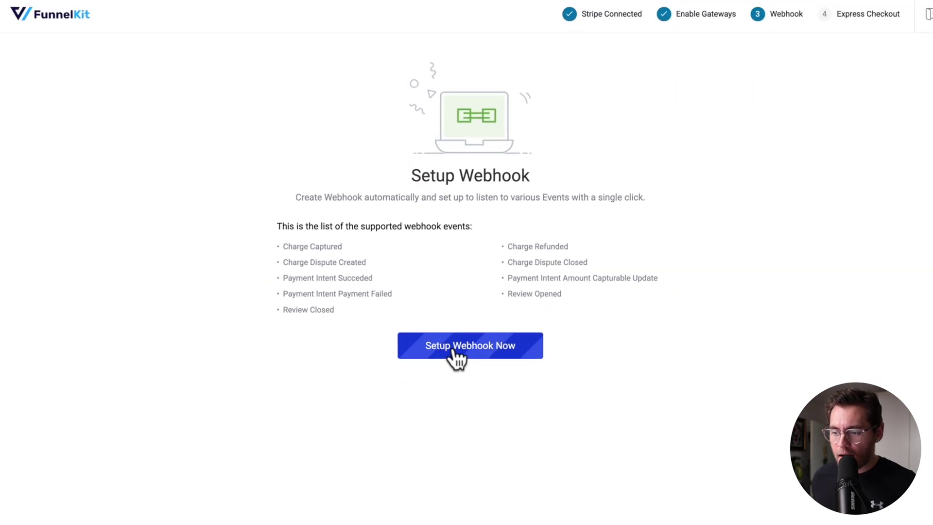
left_click_drag(286, 233, 261, 207)
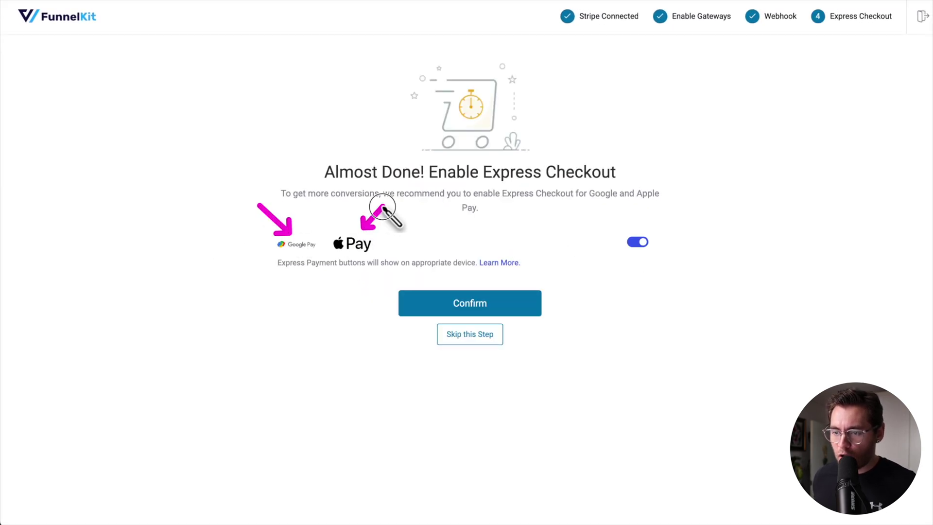
left_click_drag(652, 231, 706, 180)
key("Escape")
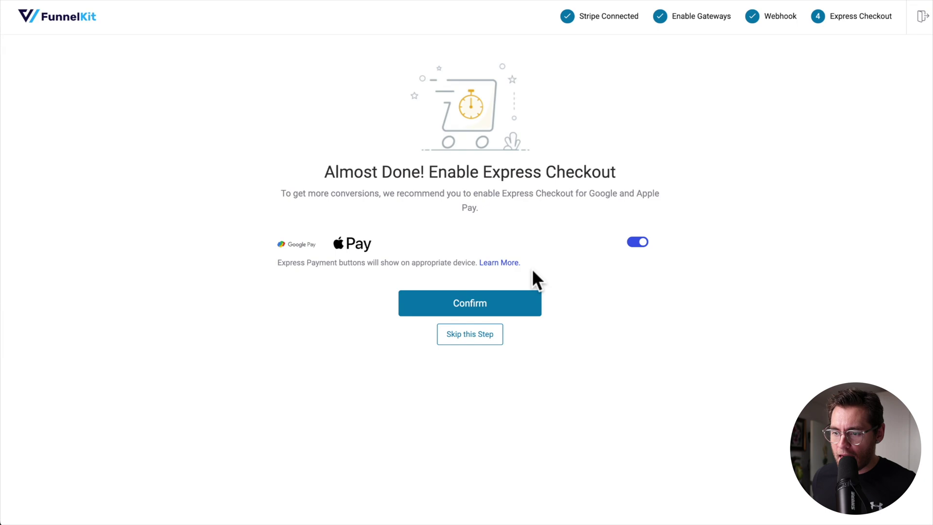
left_click(472, 302)
- Set the Stripe mode to Test and save the setup to reach the full settings
left_click_drag(392, 134, 398, 178)
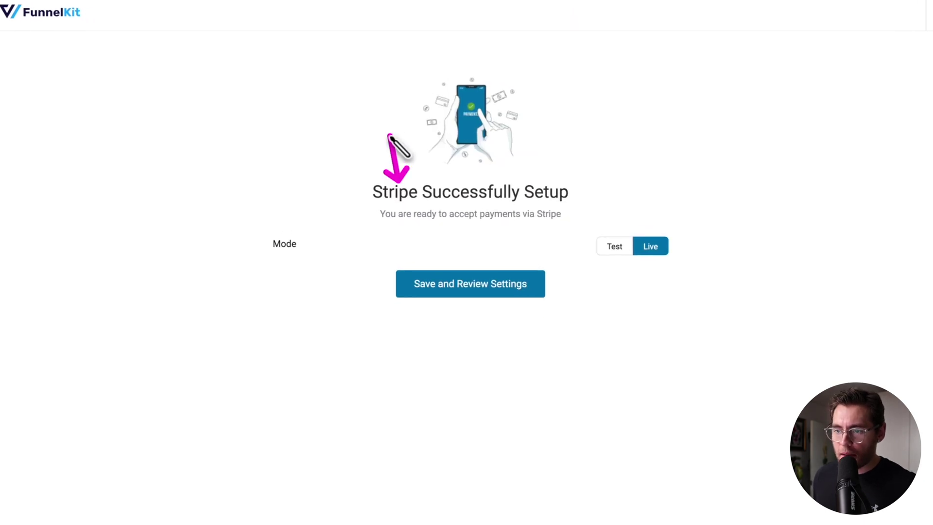
left_click_drag(603, 141, 571, 197)
key("Escape")
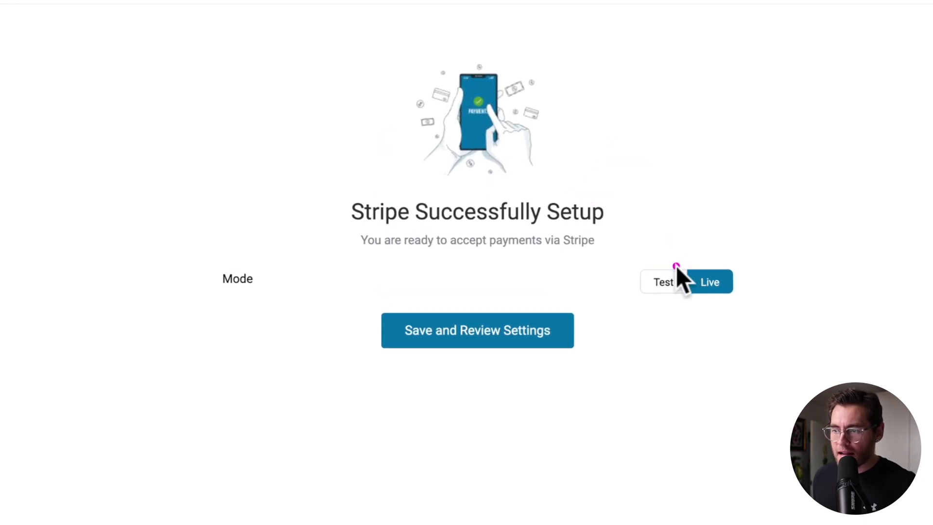
left_click_drag(666, 272, 724, 192)
key("Escape")
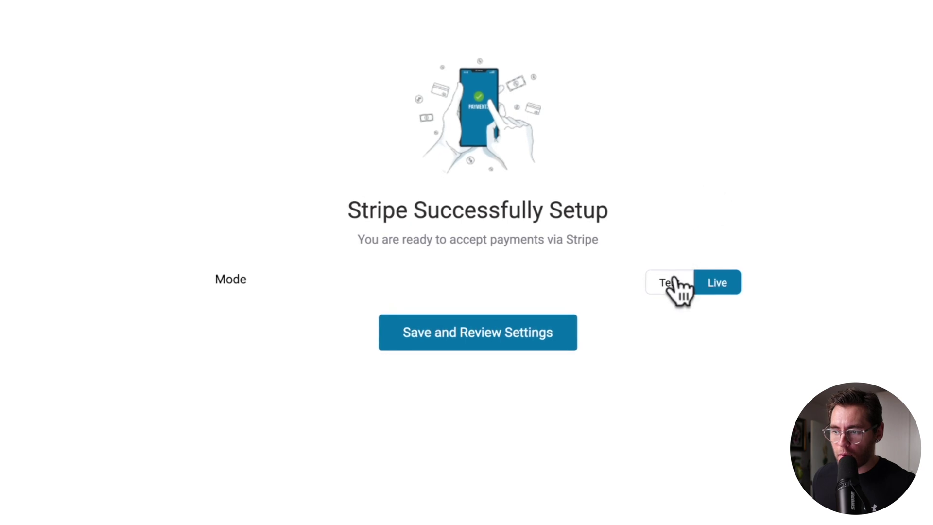
left_click(673, 285)
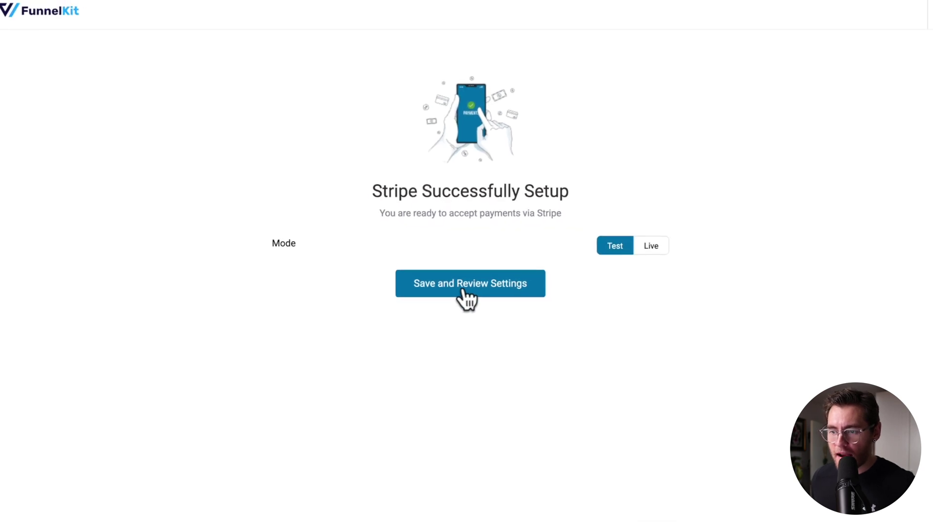
left_click(478, 340)
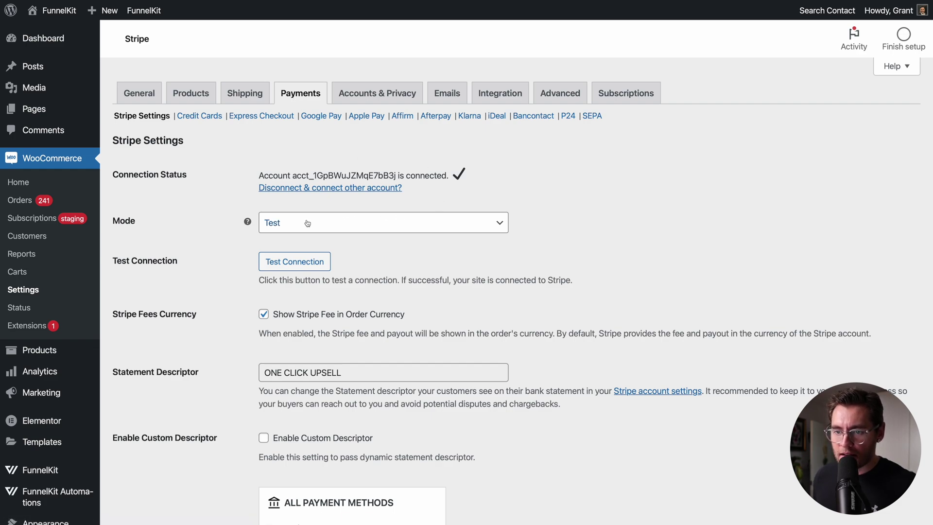
- Run the Stripe connection test, dismiss the result, and bring up Google Pay's Button Theme Settings
left_click(294, 263)
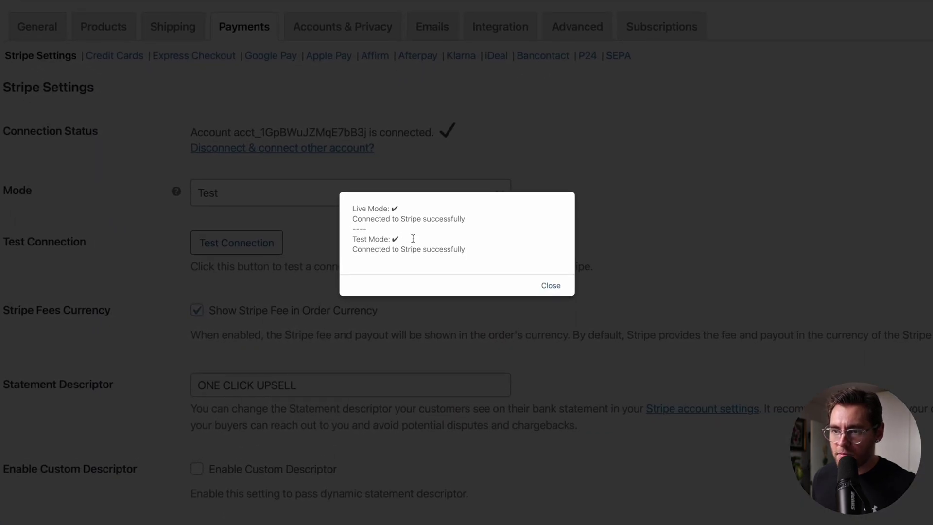
left_click(549, 285)
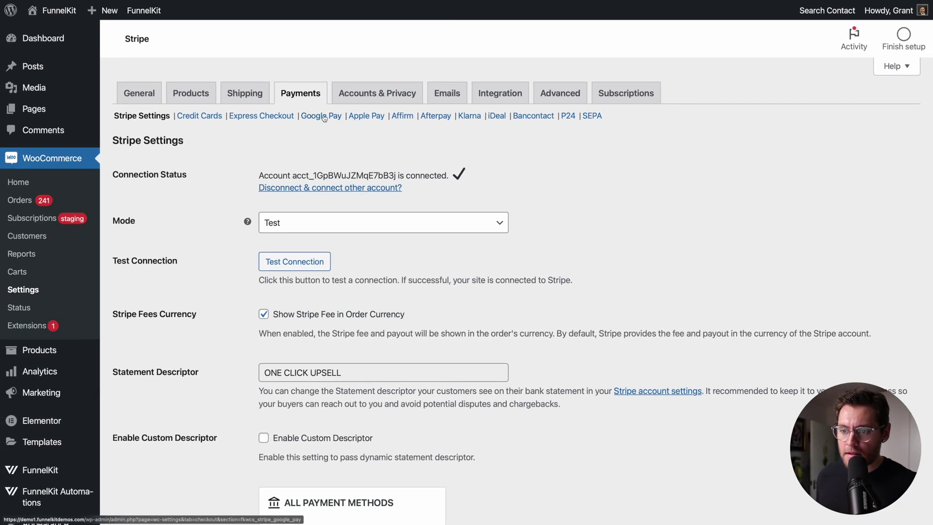
left_click(324, 118)
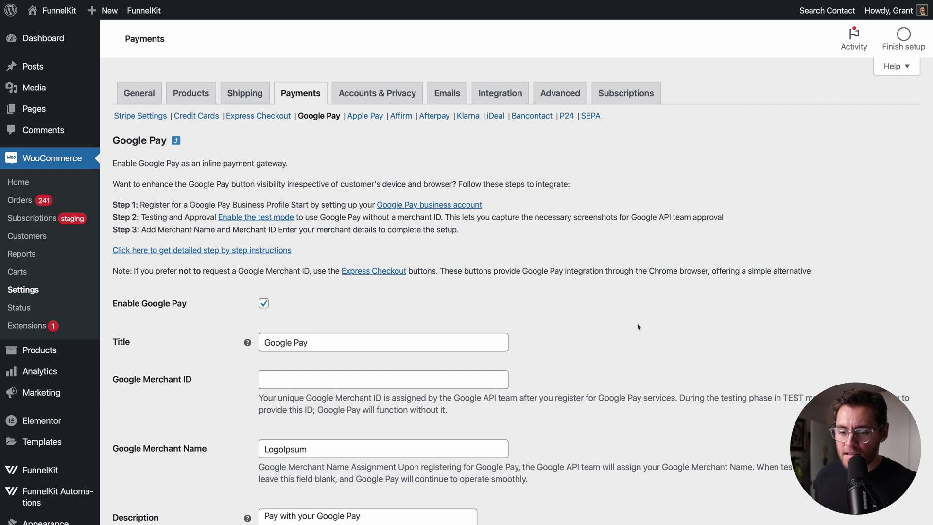
scroll(637, 326, "down", 7)
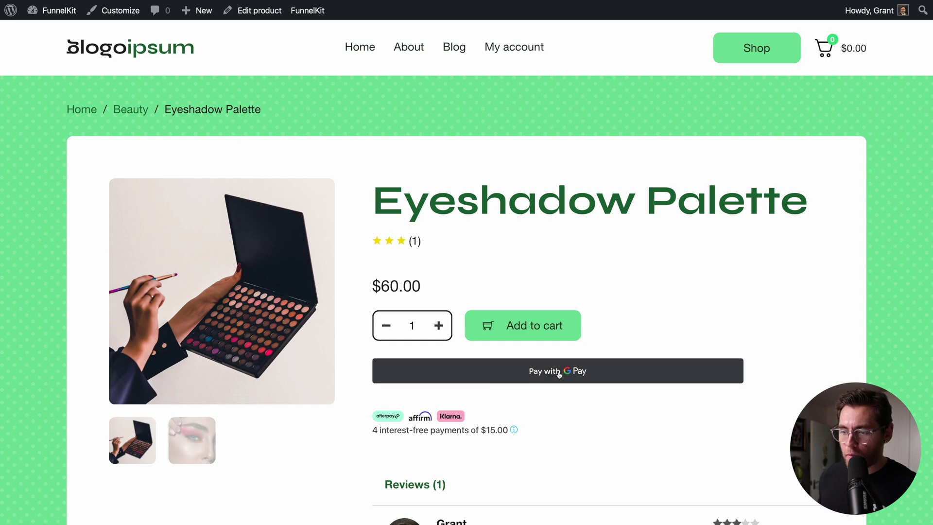
- Add the Eyeshadow Palette to the cart, proceed through checkout, and select Google Pay as payment
left_click(549, 335)
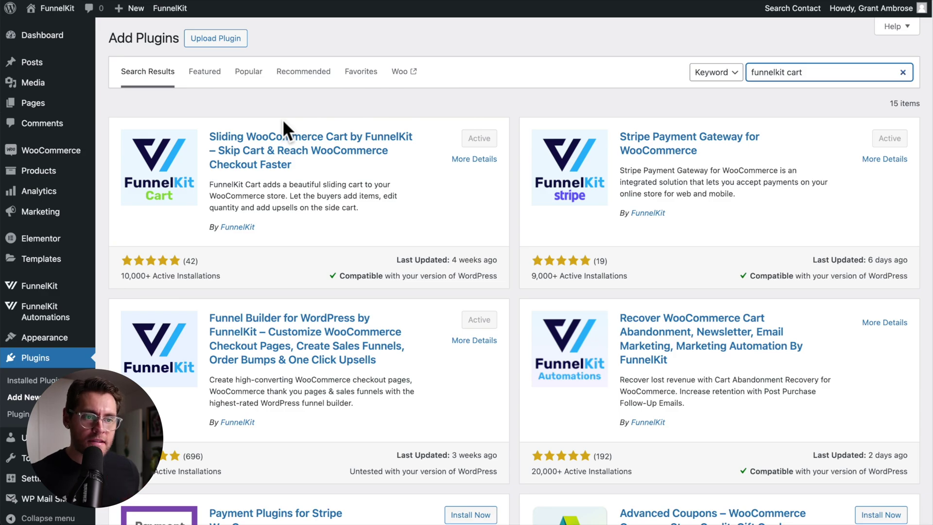
left_click(643, 31)
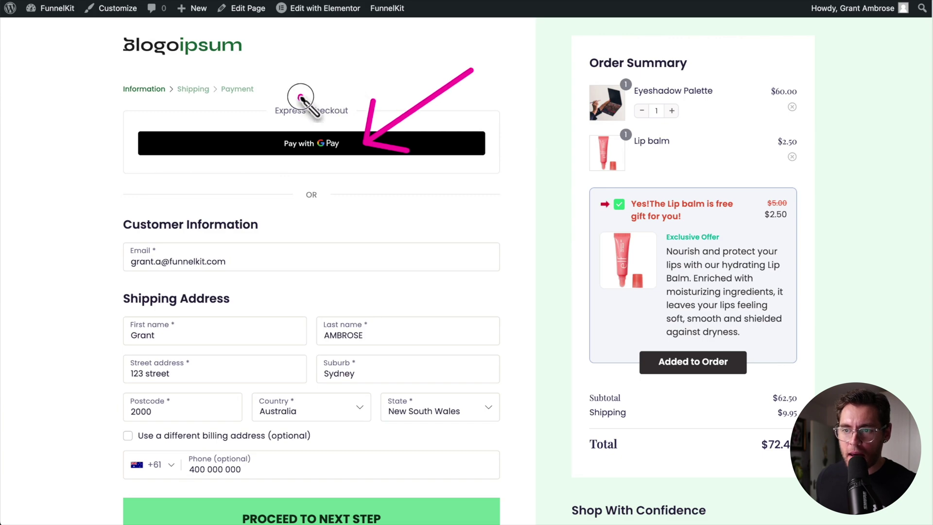
scroll(303, 244, "down", 1)
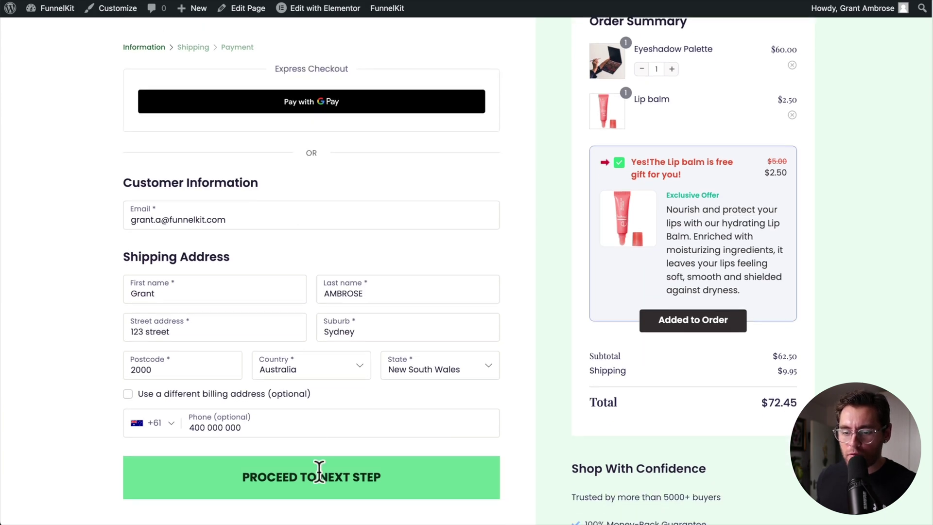
left_click(318, 471)
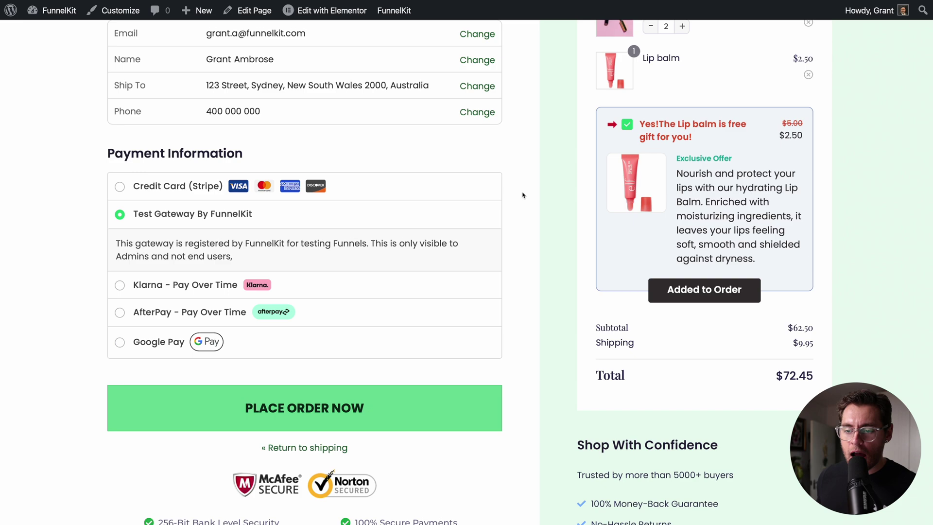
scroll(523, 194, "down", 2)
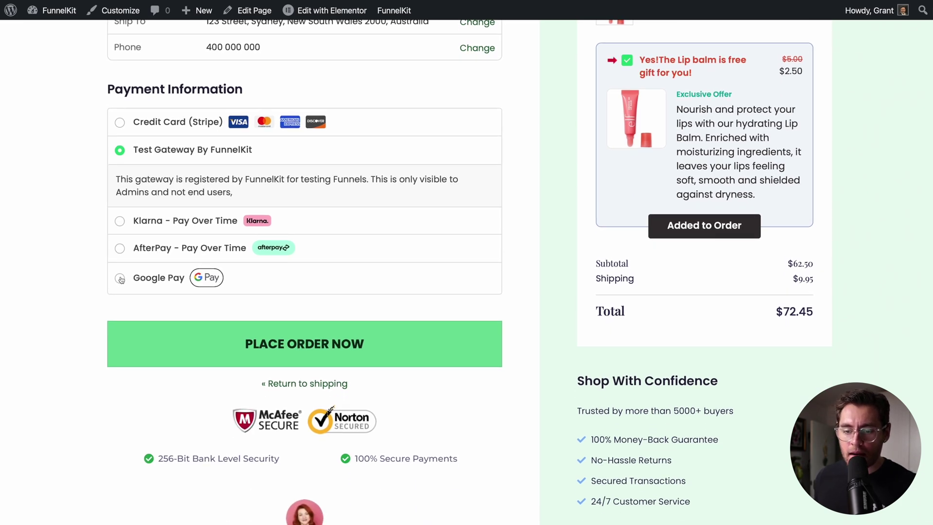
left_click(140, 280)
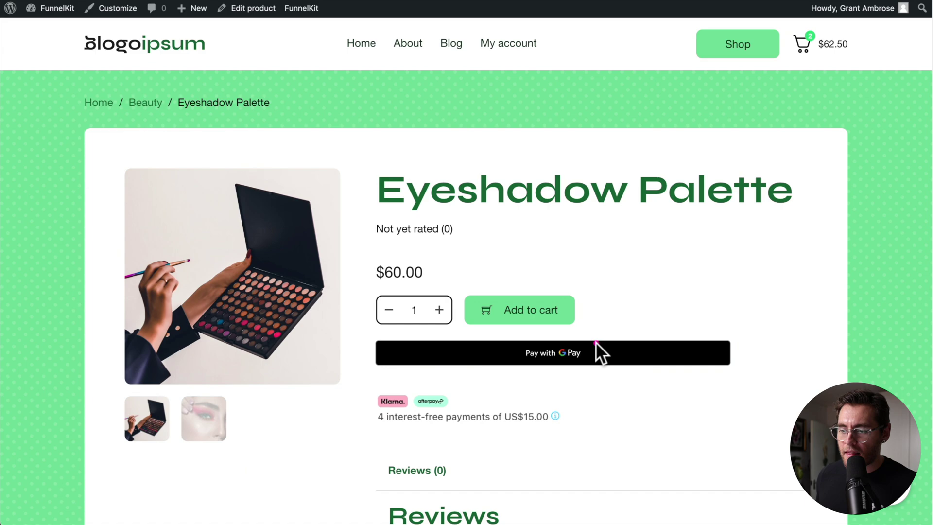
mouse_move(594, 348)
left_mouse_down()
mouse_move(706, 238)
mouse_move(706, 269)
left_mouse_up()
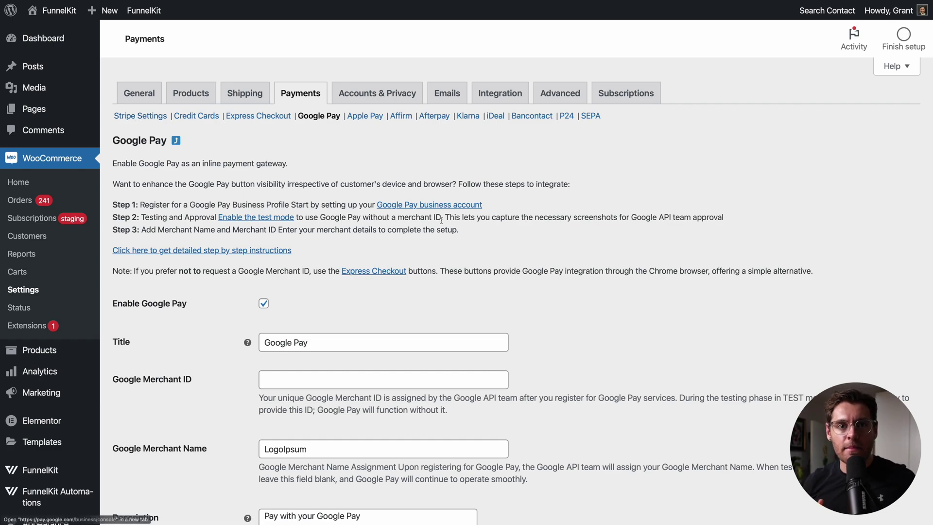
- Scroll through the Google Pay settings to review the Merchant ID and Merchant Name fields
scroll(555, 321, "down", 3)
scroll(555, 320, "down", 1)
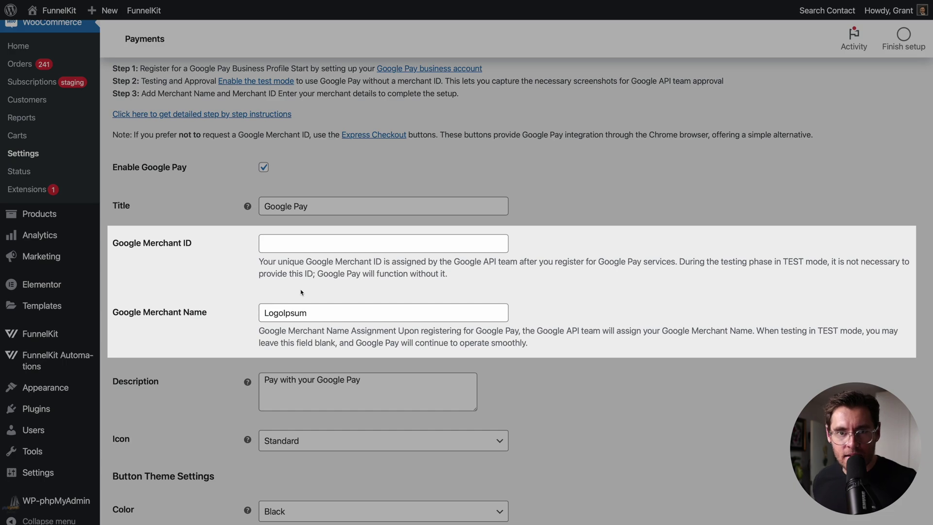
scroll(119, 118, "up", 3)
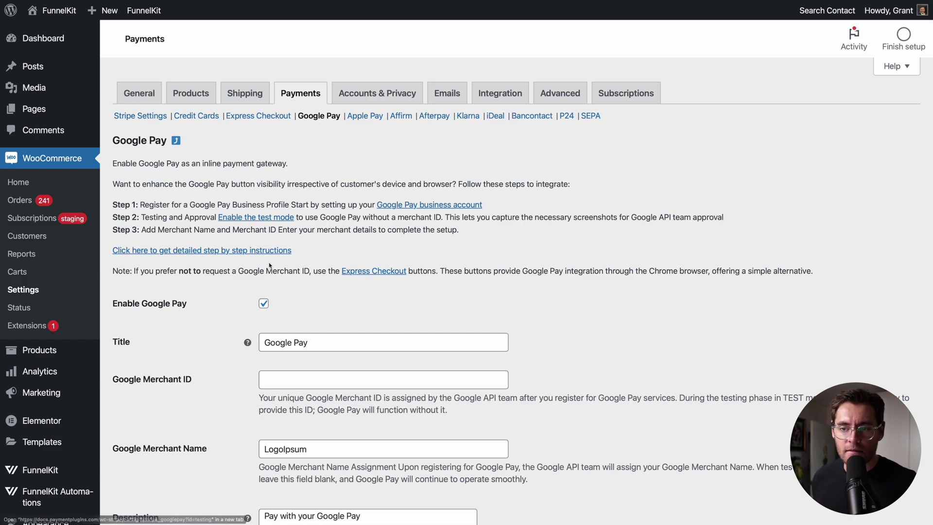
scroll(212, 368, "down", 2)
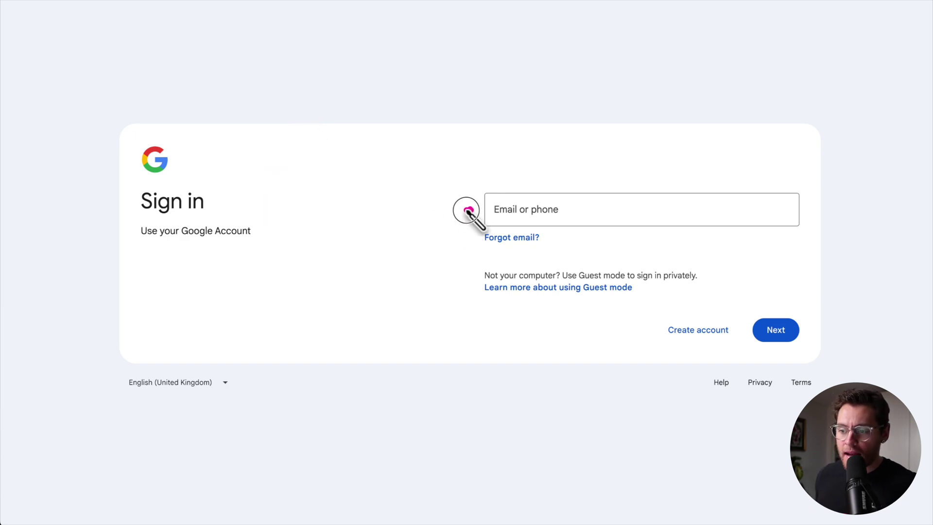
- Sign in to the Google account with its e-mail and password
left_click_drag(463, 209, 393, 212)
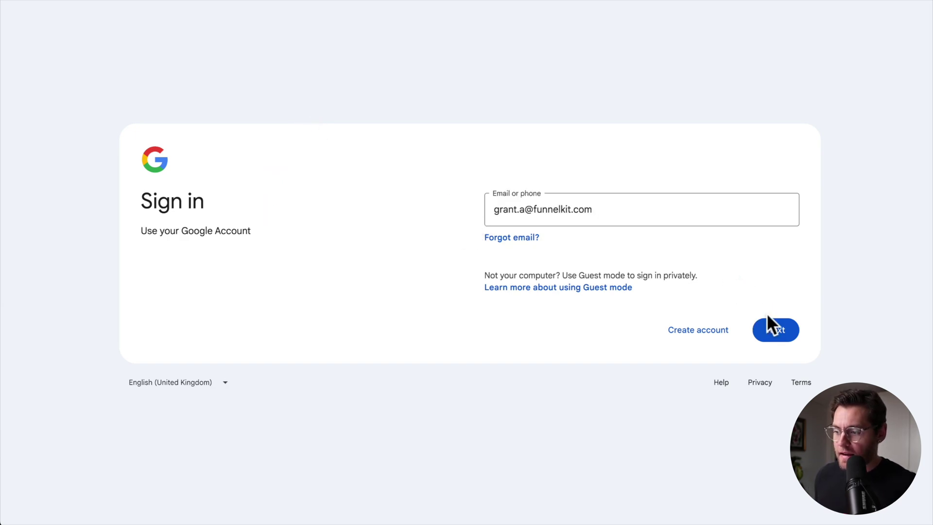
left_click(775, 330)
left_click_drag(481, 241, 368, 251)
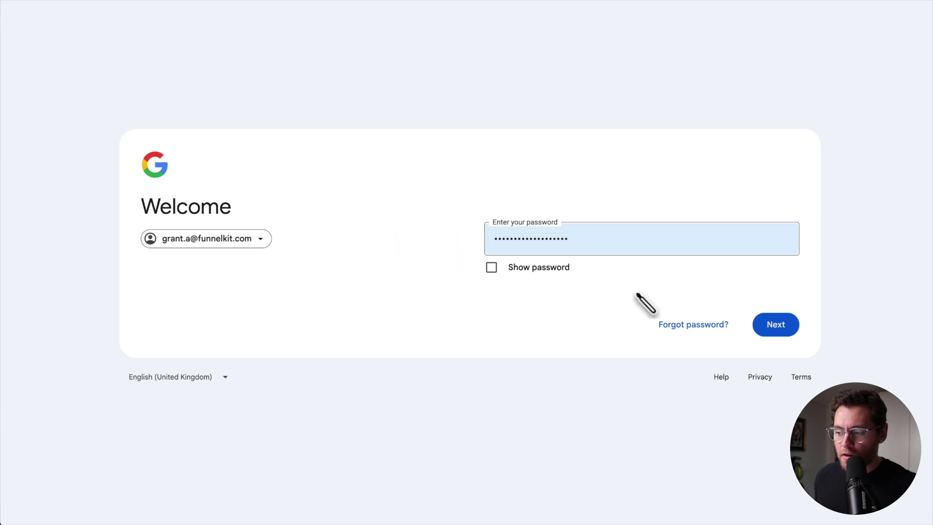
left_click(775, 330)
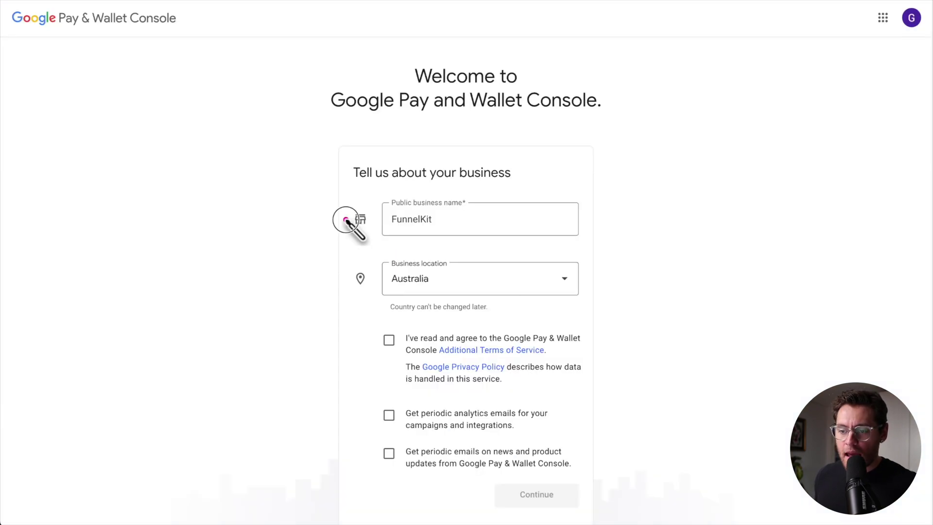
- Register business FunnelKit located in Australia, accept the terms, and open the Business profile
left_click_drag(348, 220, 292, 220)
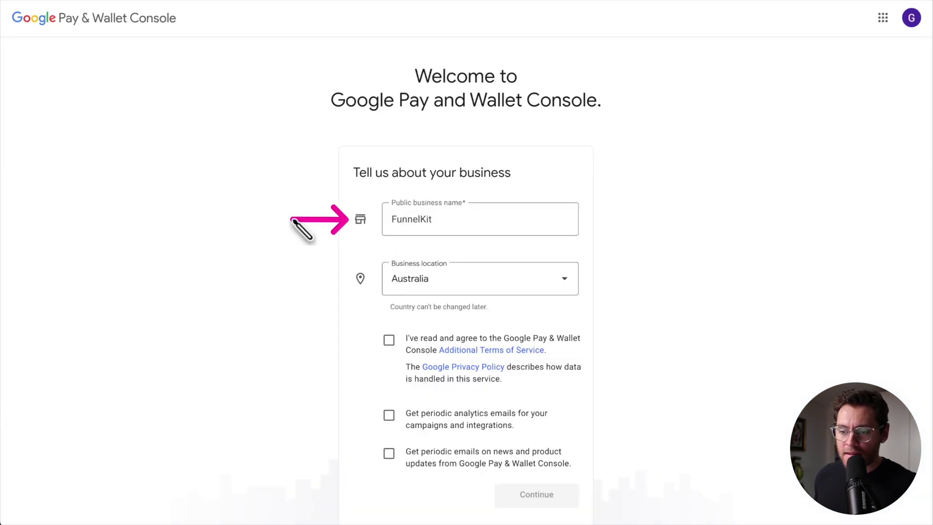
left_click_drag(352, 282, 292, 285)
left_click(388, 340)
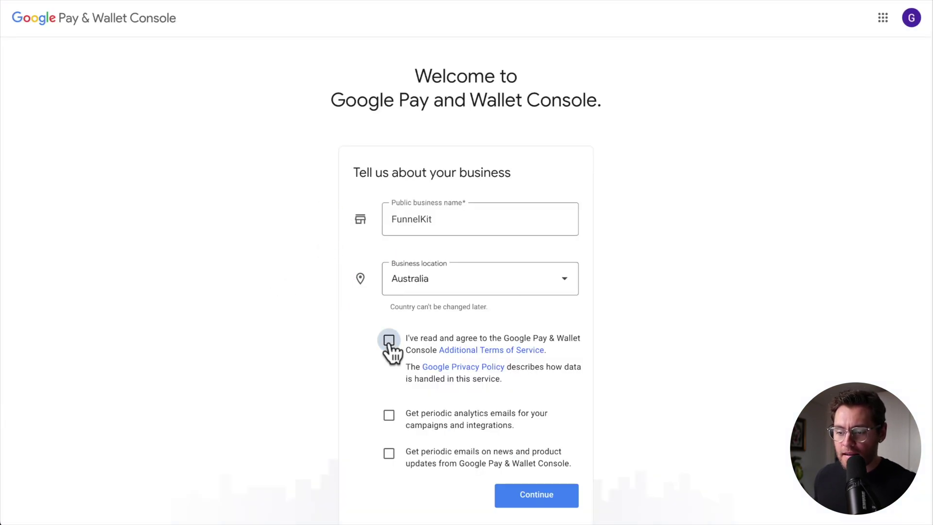
left_click(518, 497)
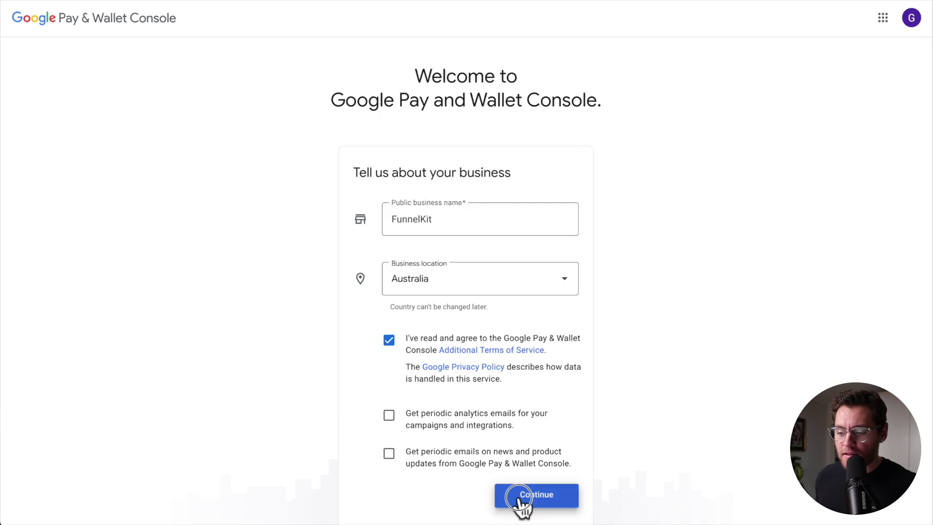
left_click_drag(116, 86, 202, 68)
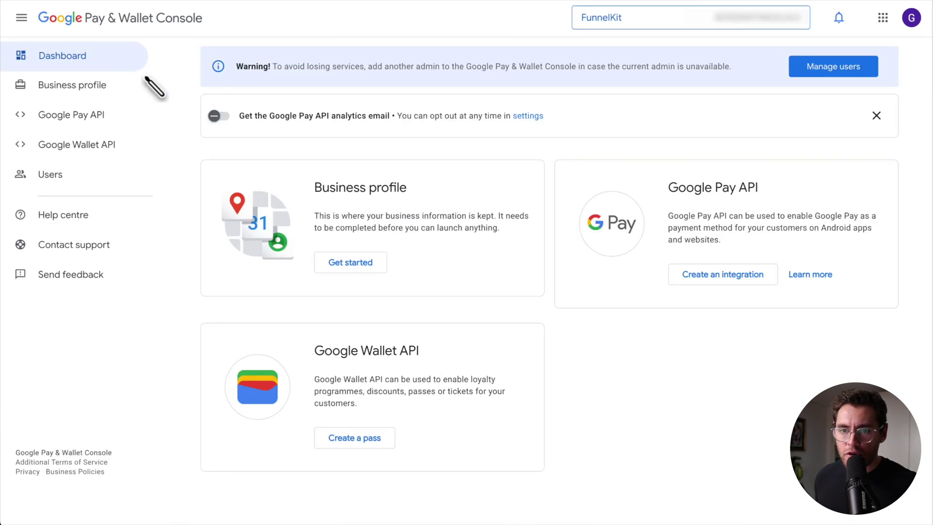
left_click(91, 85)
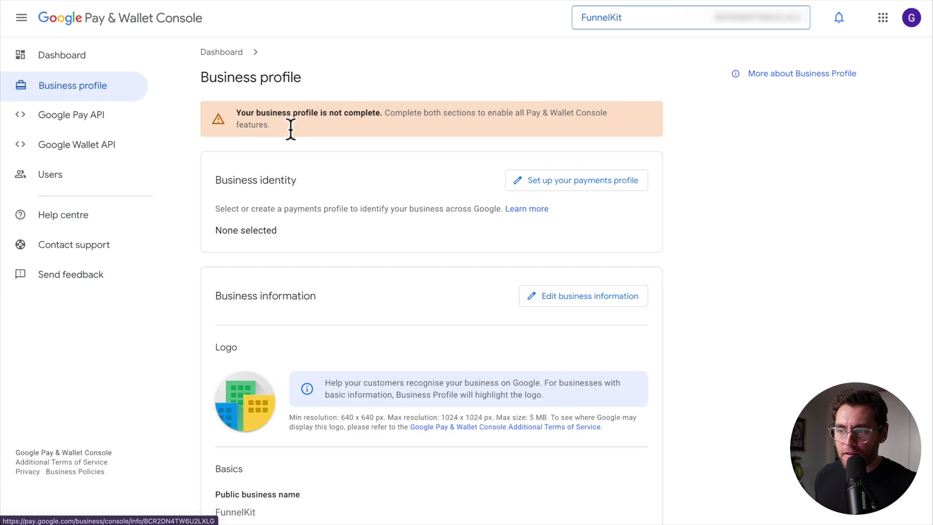
- Save an Organisation payments profile for FunnelKit at 123 Street, Sydney NSW 2099
left_click_drag(500, 172, 406, 145)
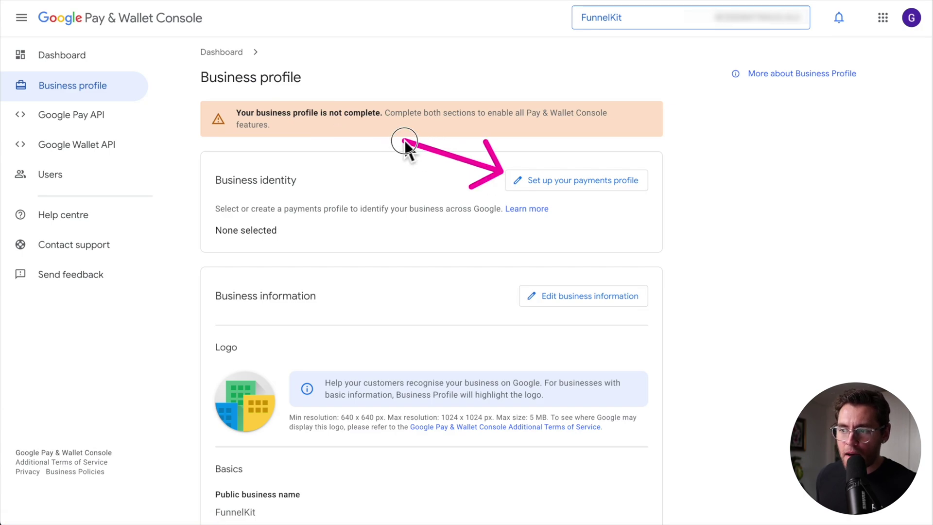
left_click(543, 183)
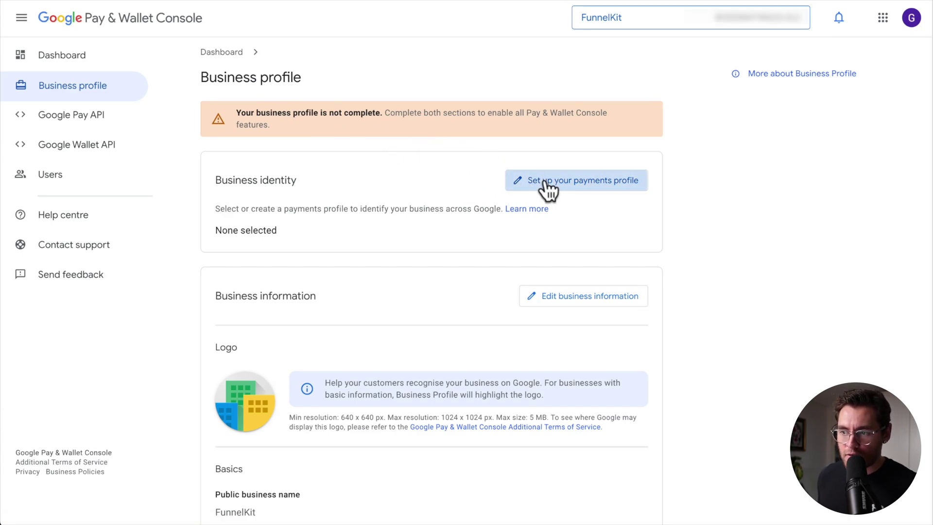
scroll(485, 243, "down", 6)
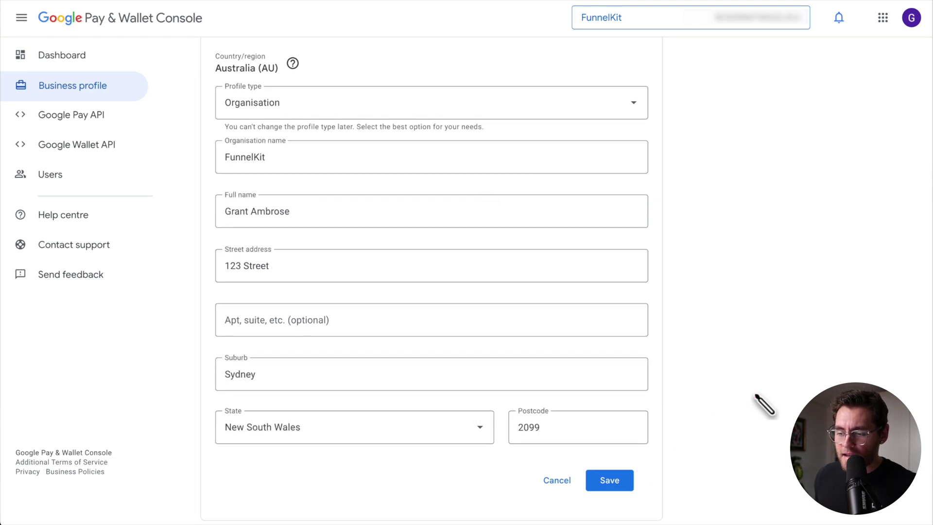
left_click(615, 484)
scroll(465, 243, "down", 6)
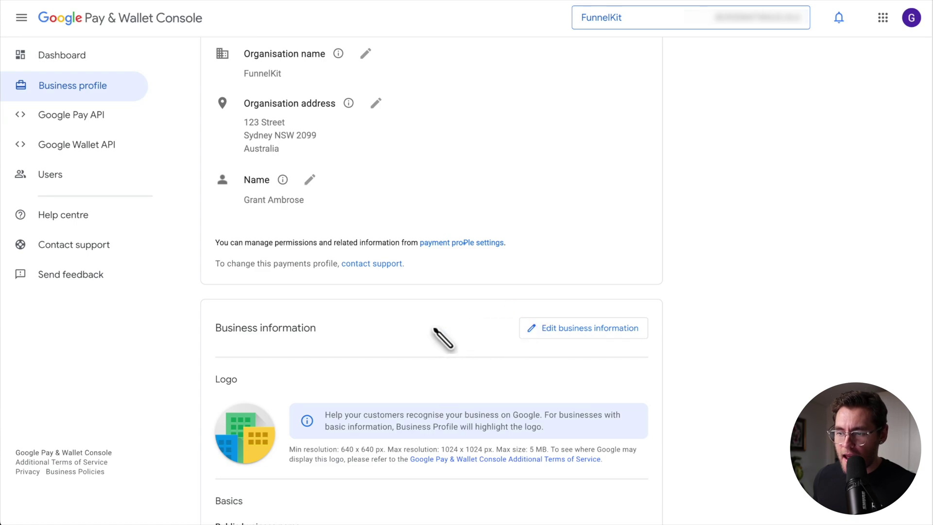
- Upload logoipsum-green.jpg as the logo and save LogoIpsum's business information with Health and Beauty Shop category
left_click(571, 335)
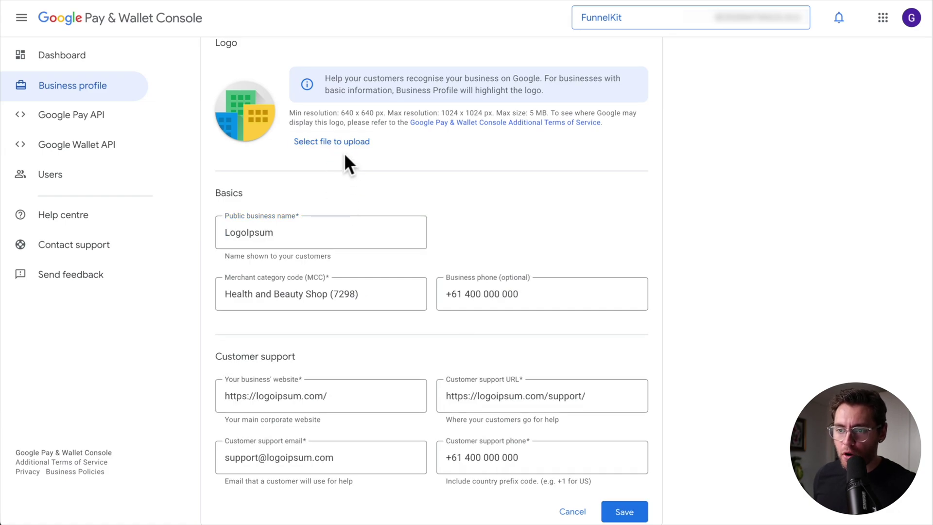
left_click(345, 144)
left_click(389, 175)
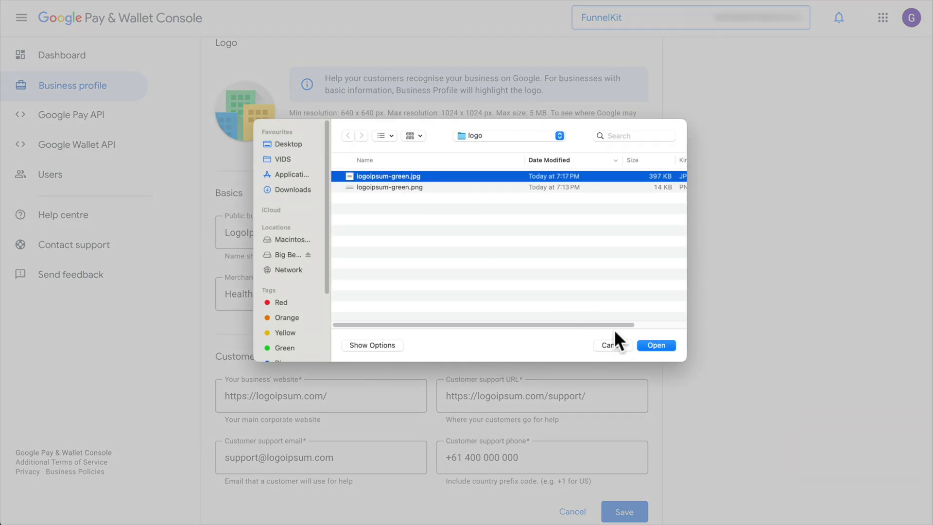
left_click(647, 347)
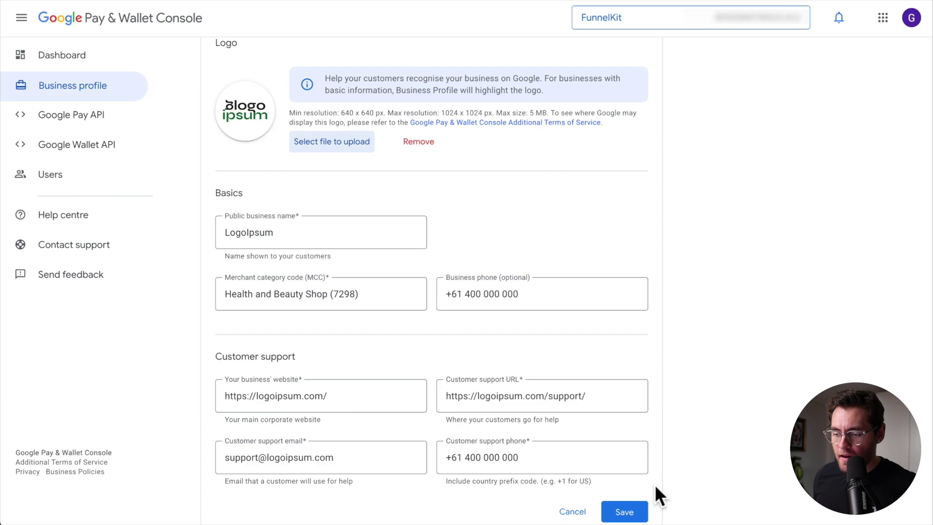
left_click(631, 510)
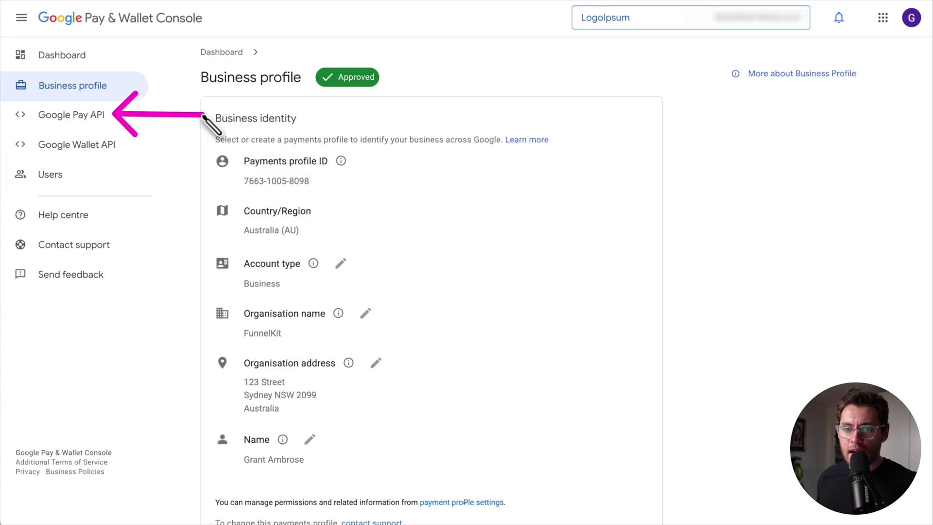
- Open the Google Pay API section, get started, and accept its terms of service
left_click(94, 114)
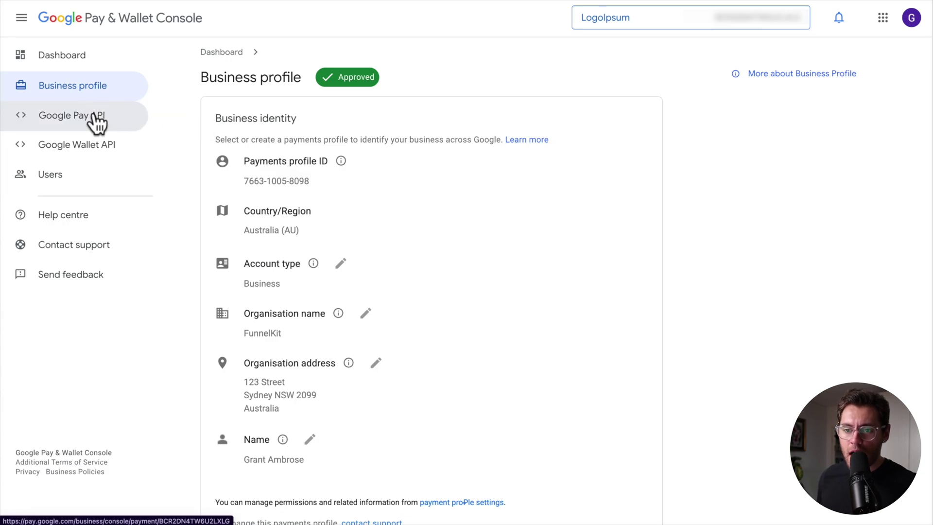
scroll(549, 282, "down", 13)
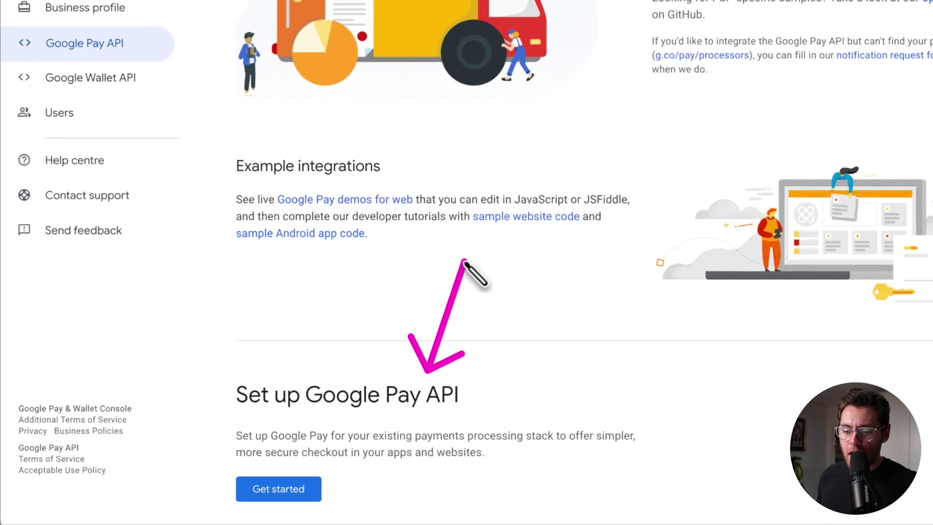
left_click(276, 492)
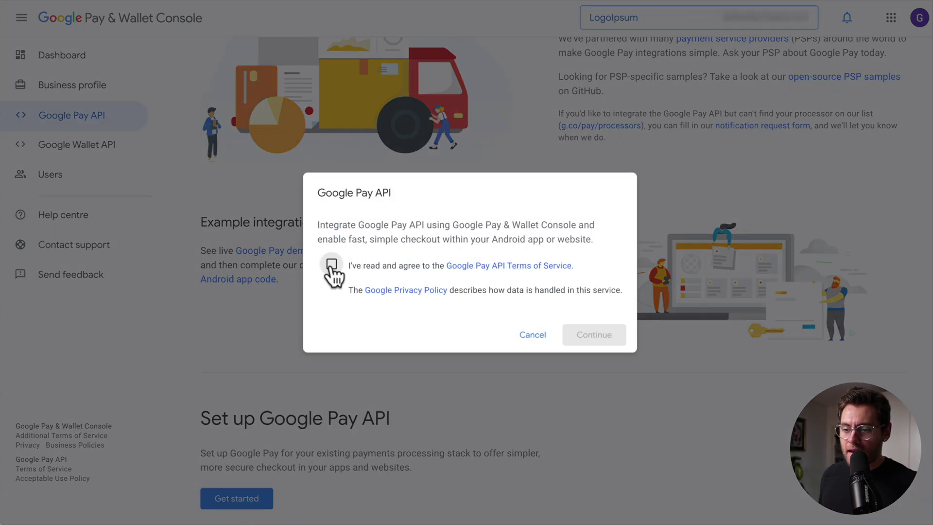
left_click(331, 266)
left_click(588, 342)
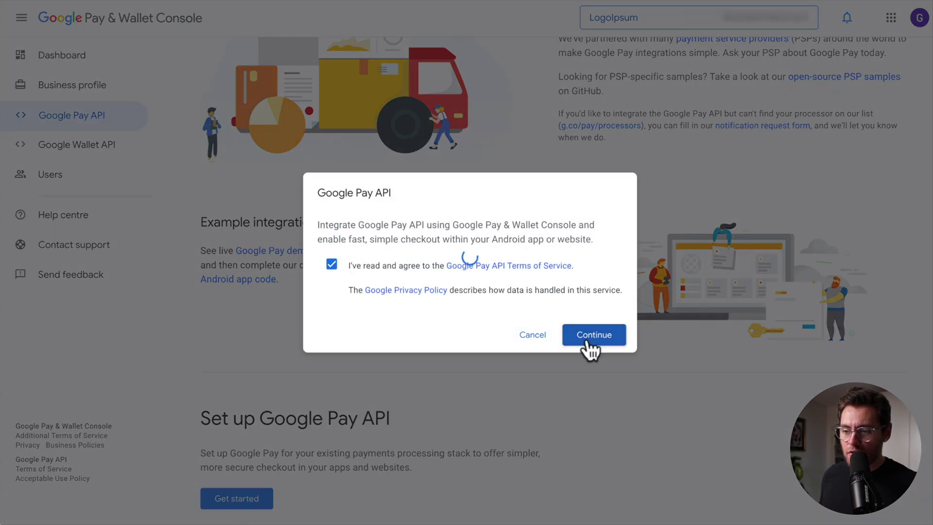
scroll(588, 343, "down", 6)
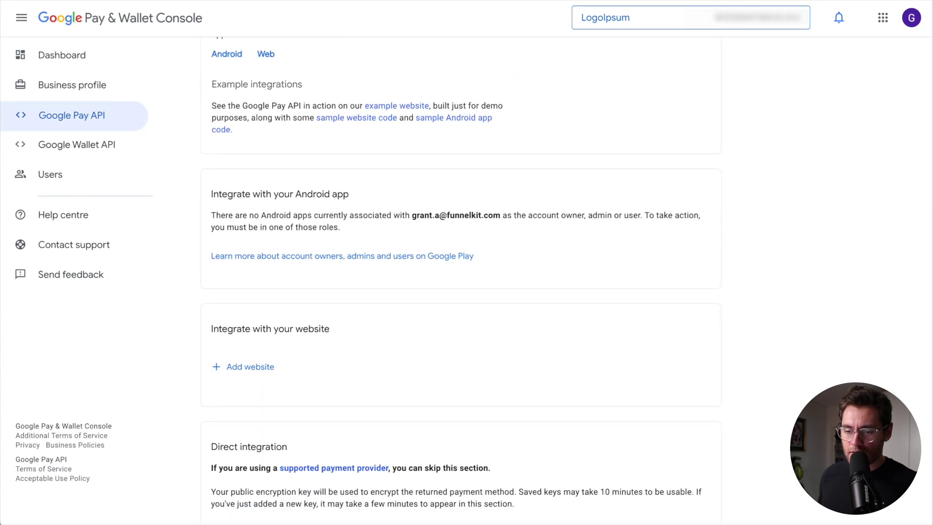
left_click(249, 367)
left_click(384, 249)
type("https://loremipsum.com")
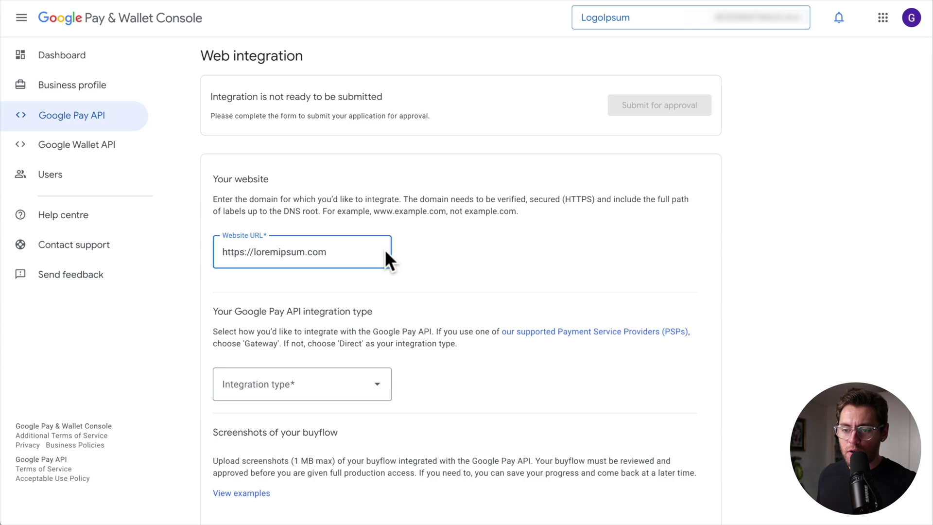
left_click(325, 382)
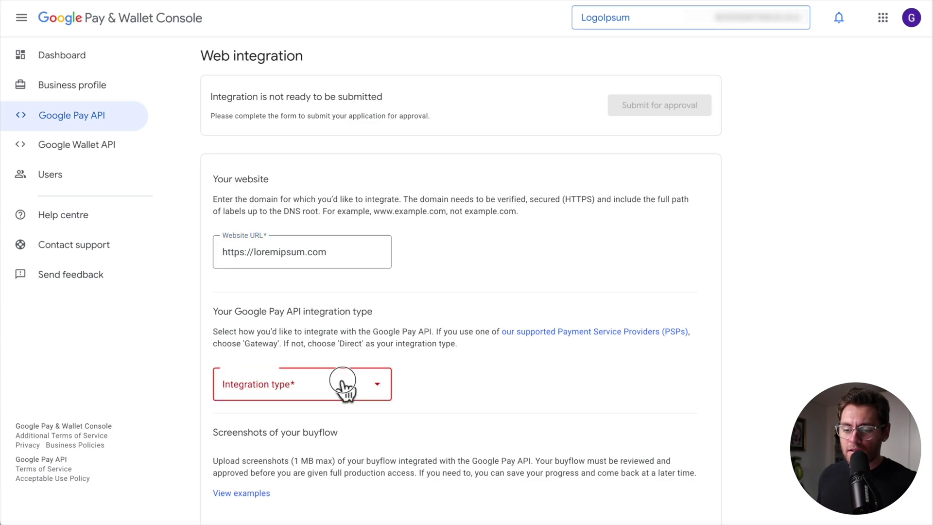
left_click(342, 384)
left_click(317, 421)
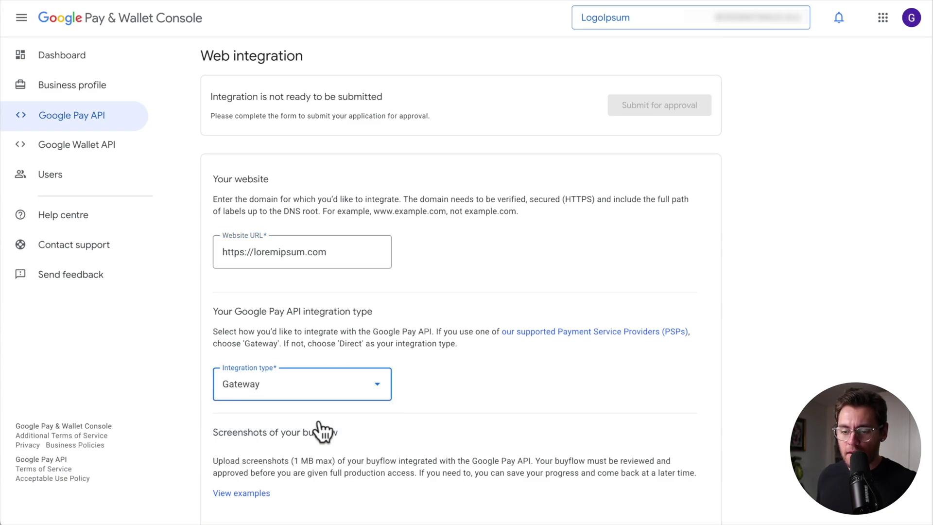
scroll(320, 431, "down", 7)
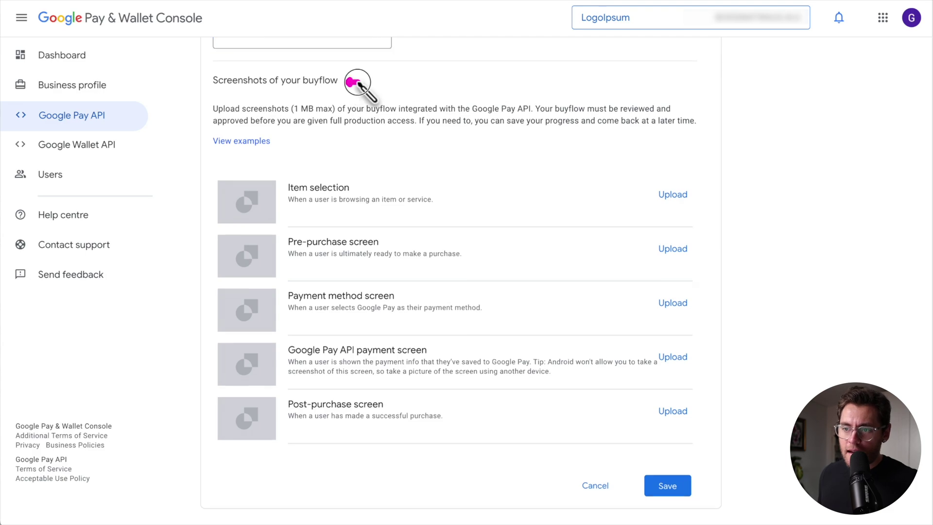
- Review the five Screenshots of your buyflow rows, then bring up the Eyeshadow Palette product page
left_click_drag(358, 84, 437, 55)
left_click(500, 195)
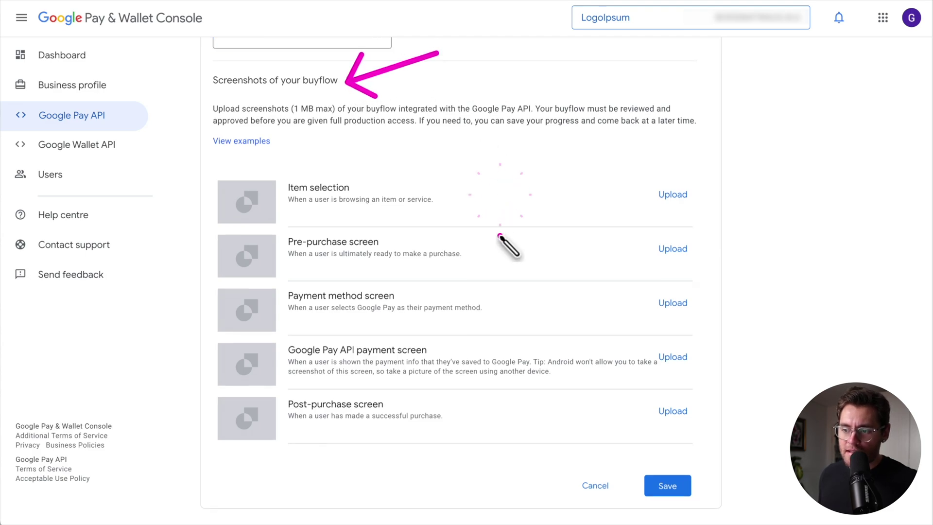
left_click(499, 239)
left_click(496, 297)
left_click(505, 349)
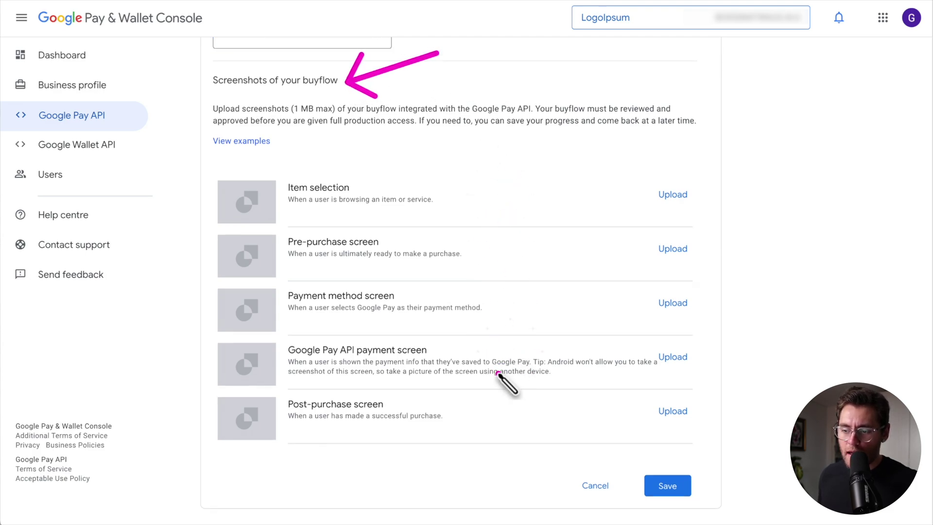
left_click(485, 409)
key("Escape")
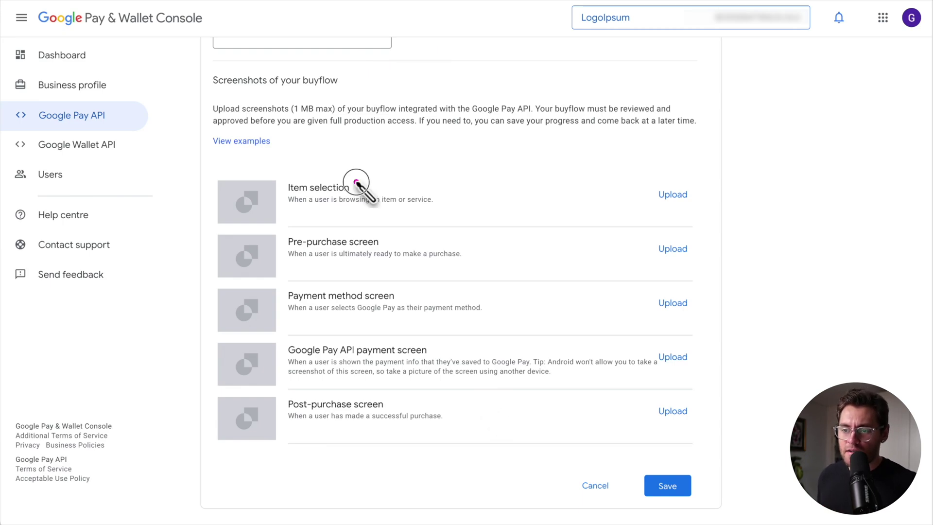
left_click_drag(360, 184, 408, 151)
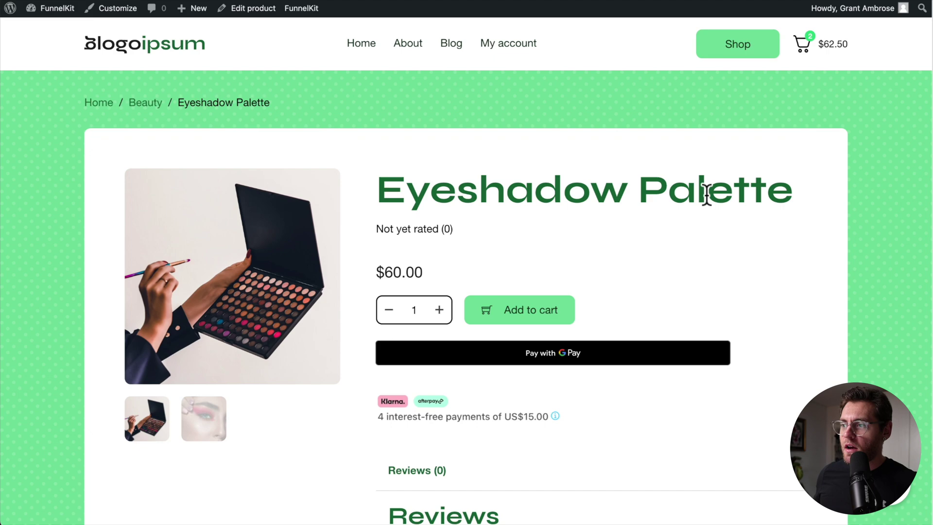
- Capture the full Eyeshadow Palette page with Awesome Screenshot and save the PNG to the tutorial folder
left_click(862, 4)
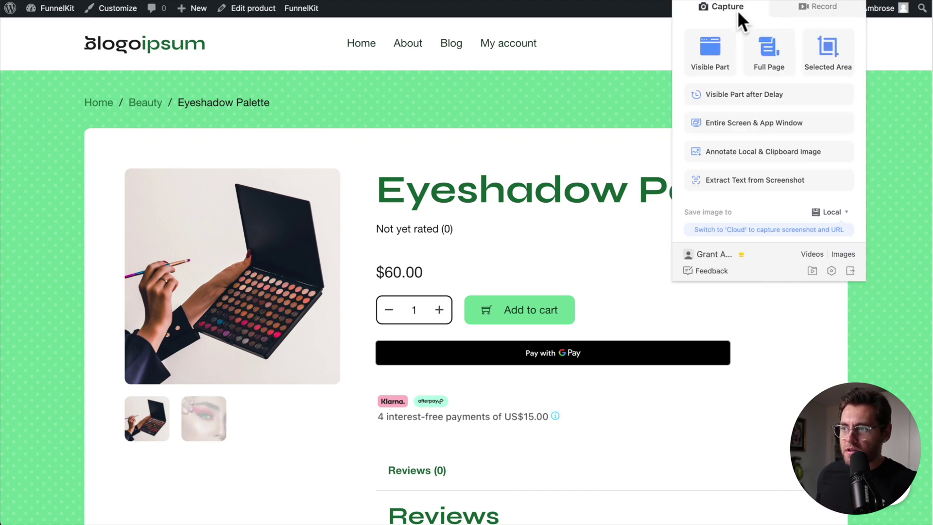
left_click(768, 46)
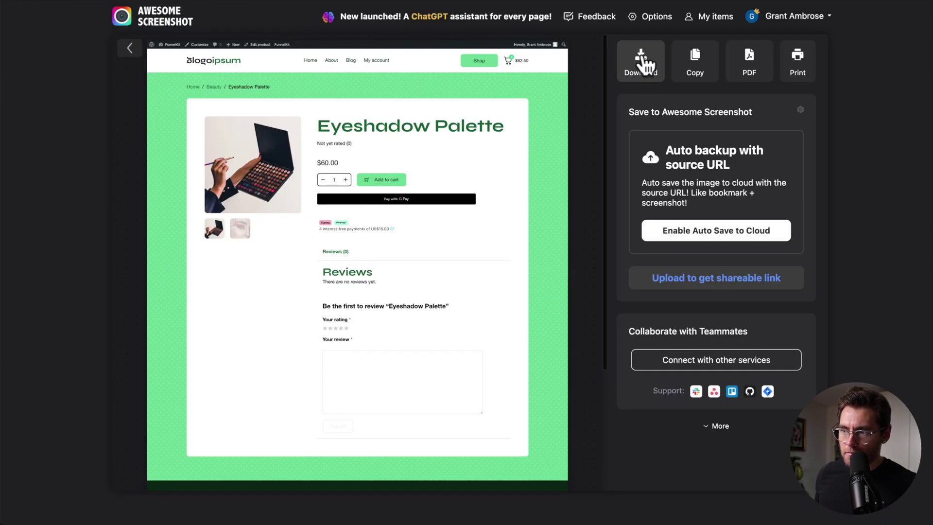
left_click(641, 63)
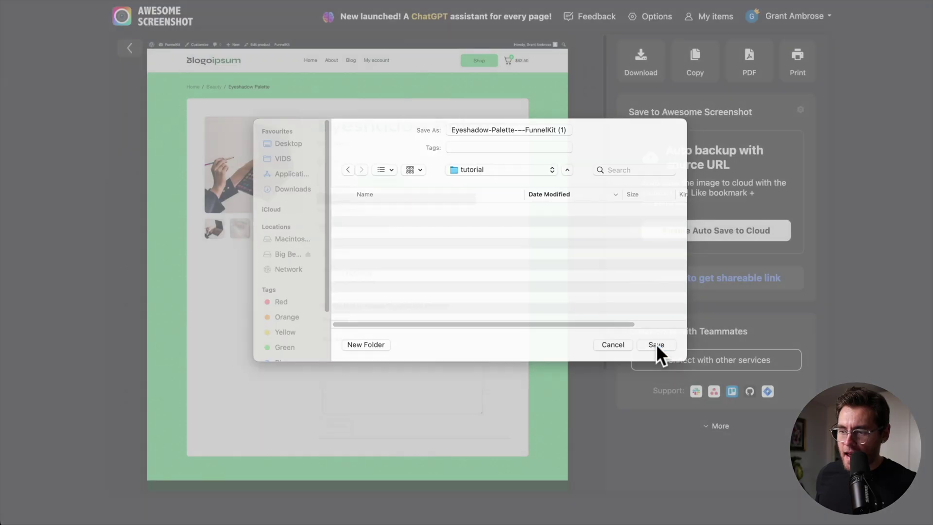
left_click(656, 347)
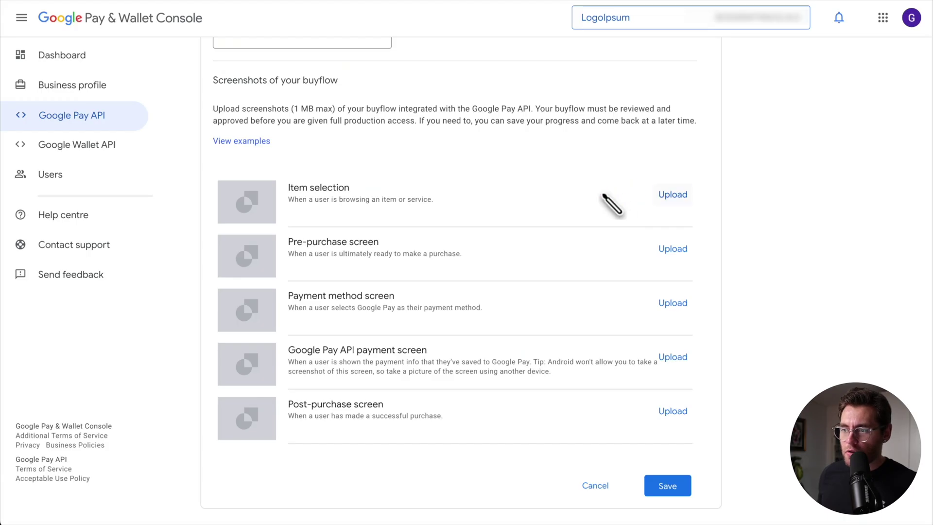
- Attach the Eyeshadow PNG to Item selection and the CleanShot file to Pre-purchase screen
left_click(678, 198)
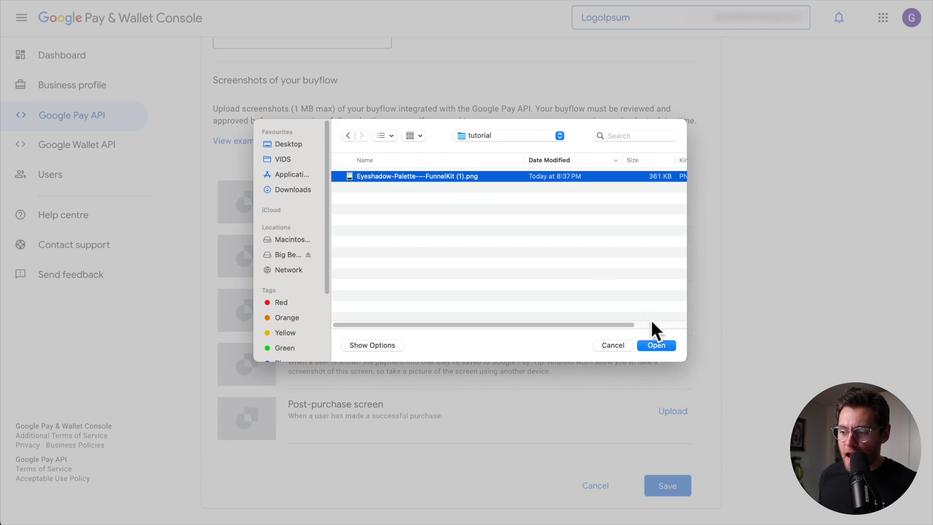
left_click(657, 345)
left_click_drag(475, 254, 567, 256)
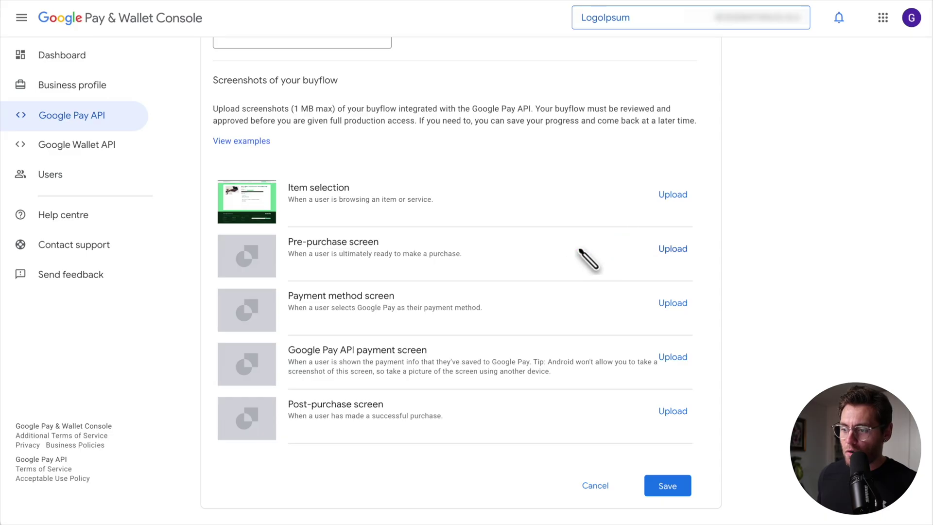
left_click(672, 248)
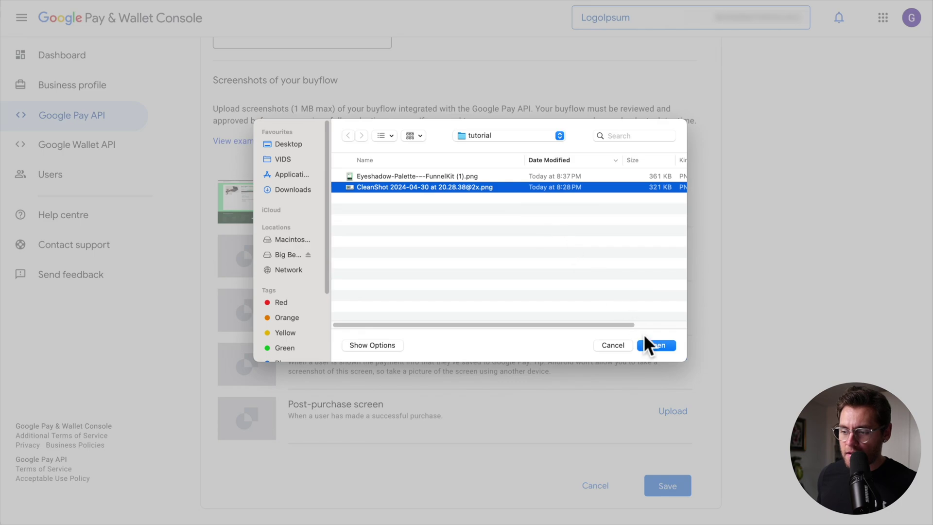
left_click(651, 346)
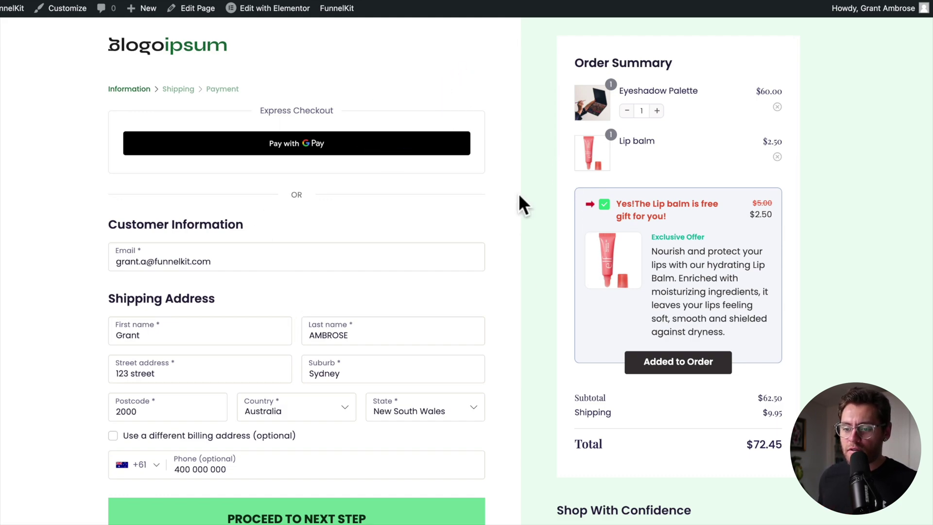
- Advance the store checkout to the Payment step showing Google Pay
scroll(483, 287, "down", 1)
left_click(398, 496)
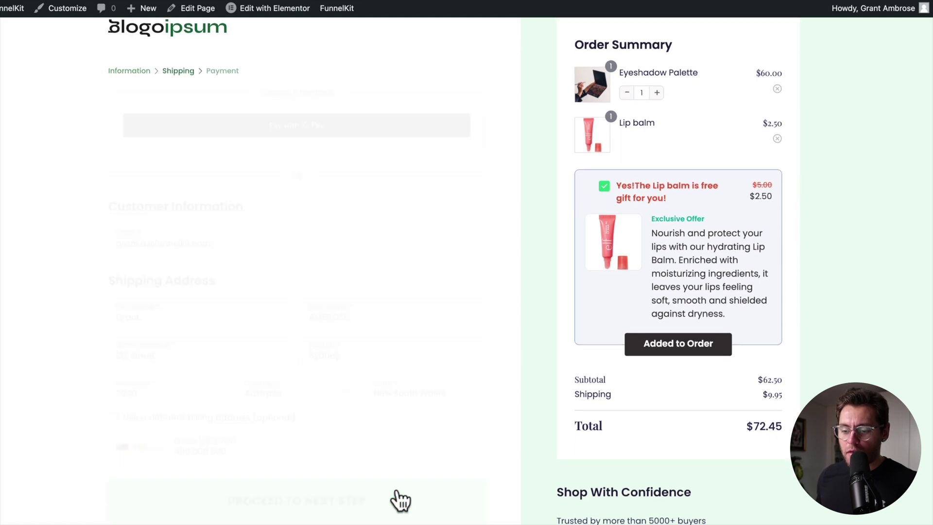
scroll(391, 411, "down", 2)
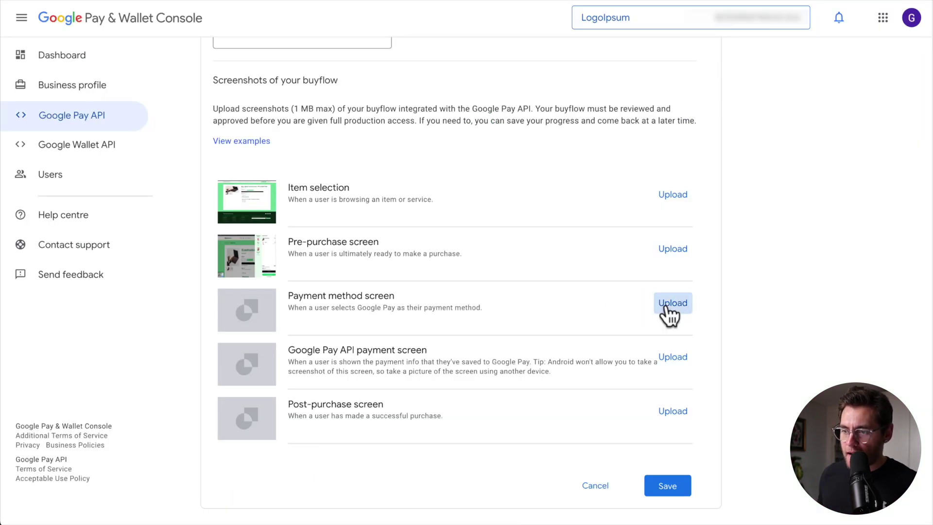
- Attach the Checkout PNG as the Payment method screen screenshot
left_click(669, 304)
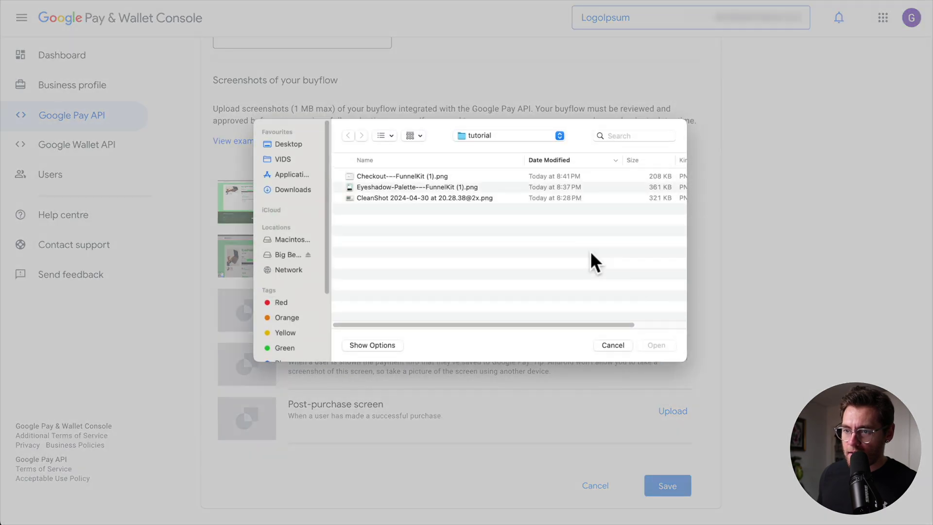
left_click(488, 177)
left_click(653, 345)
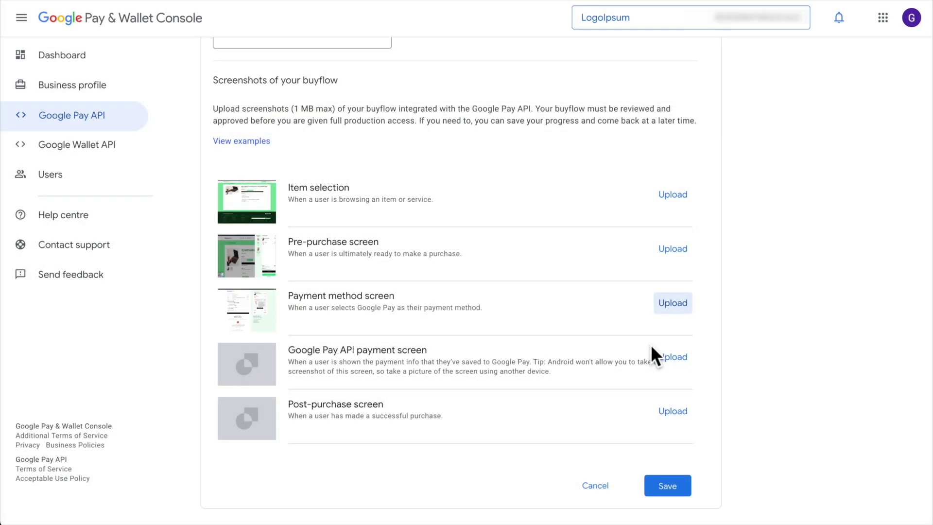
- Open the Google Pay payment sheet and attach its screenshot as the Google Pay API payment screen
left_click_drag(437, 345, 545, 328)
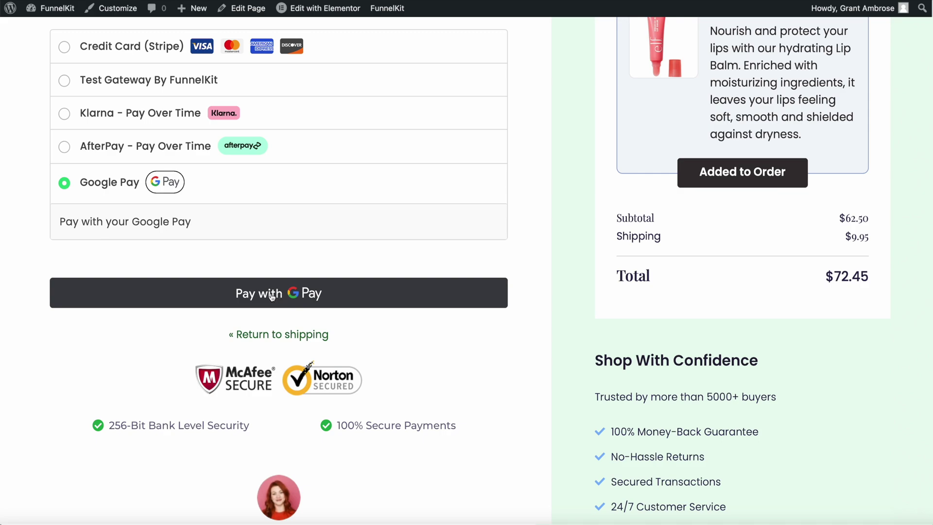
left_click(271, 295)
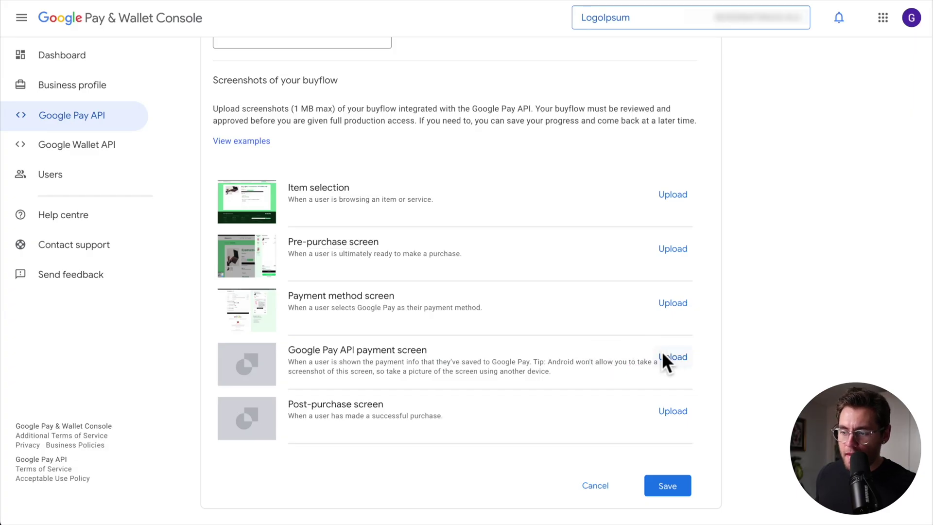
left_click(671, 358)
left_click(512, 176)
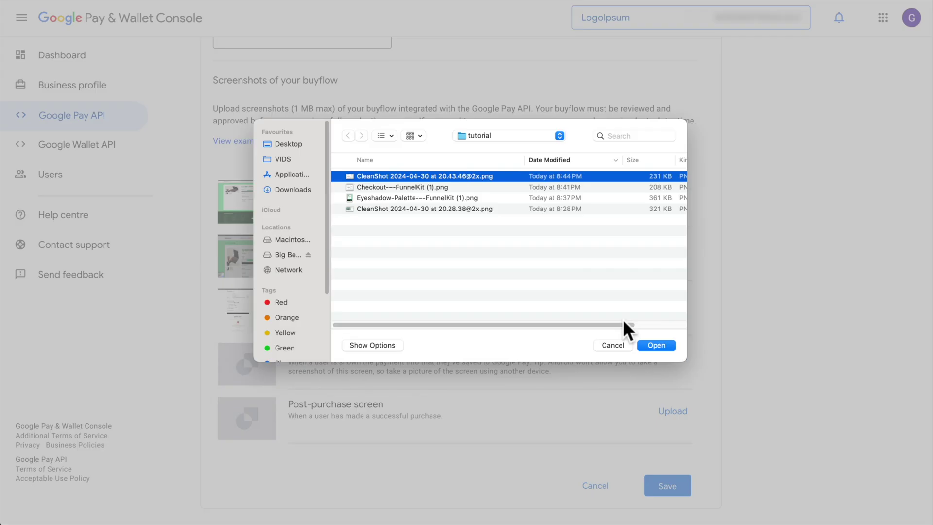
left_click(655, 345)
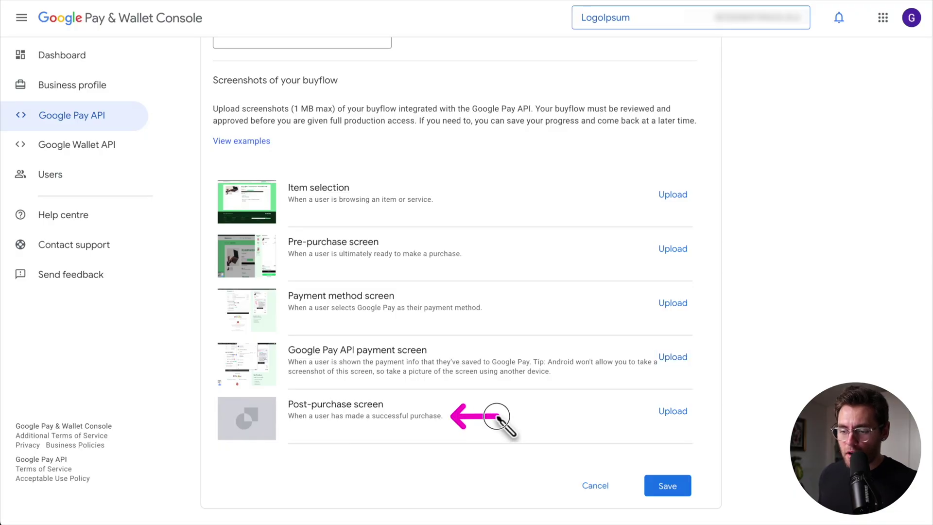
- Attach the thank-you page screenshot as Post-purchase screen and save the integration
left_click_drag(498, 417, 548, 418)
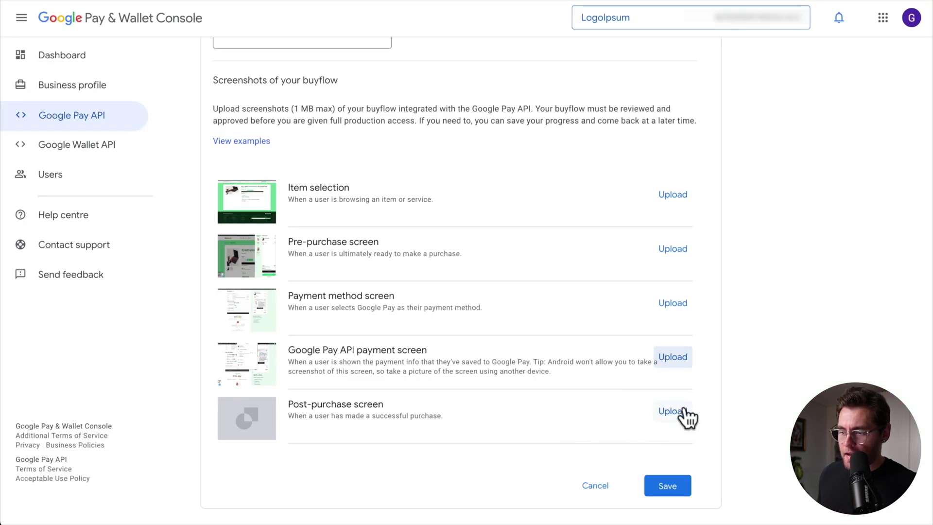
left_click(683, 411)
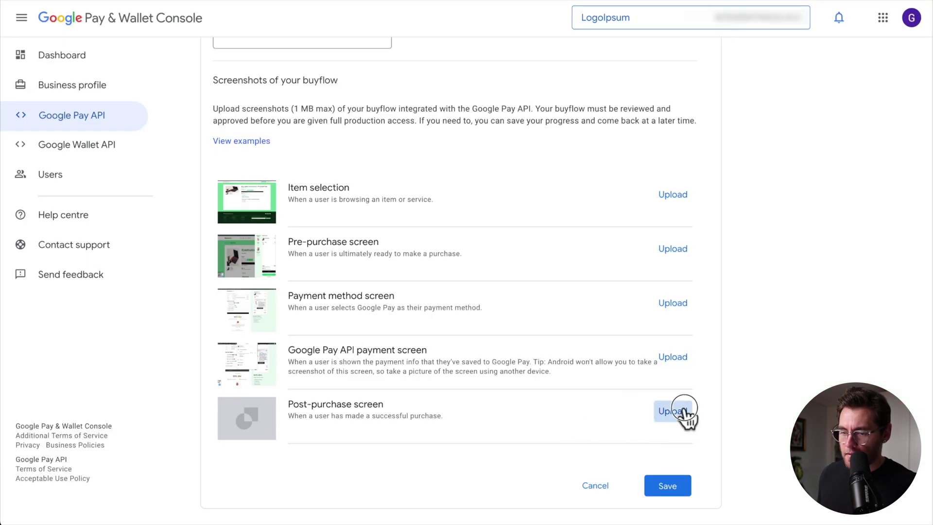
left_click(404, 178)
left_click(656, 345)
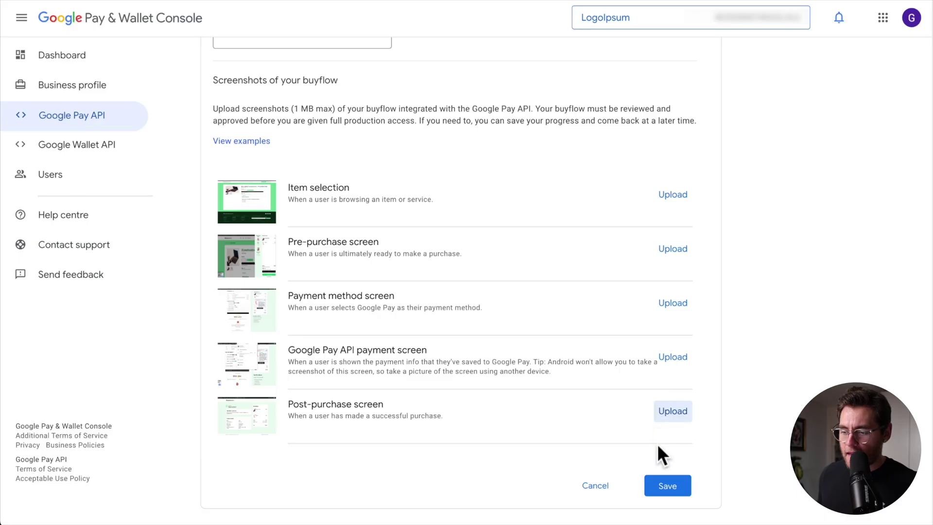
left_click(667, 485)
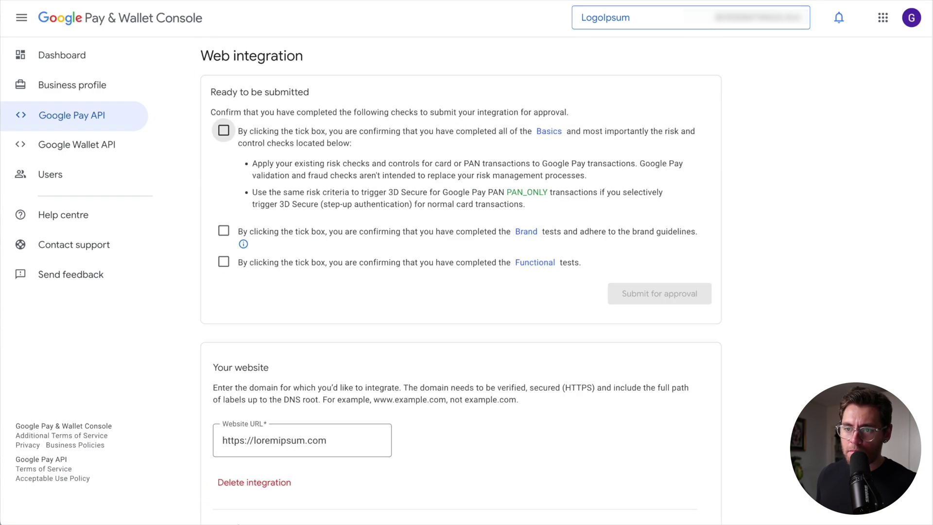
- Tick the Basics, Brand and Functional readiness checks and submit the web integration for approval
left_click(316, 89)
mouse_move(317, 89)
left_mouse_down()
mouse_move(354, 80)
mouse_move(381, 42)
mouse_move(393, 48)
left_mouse_up()
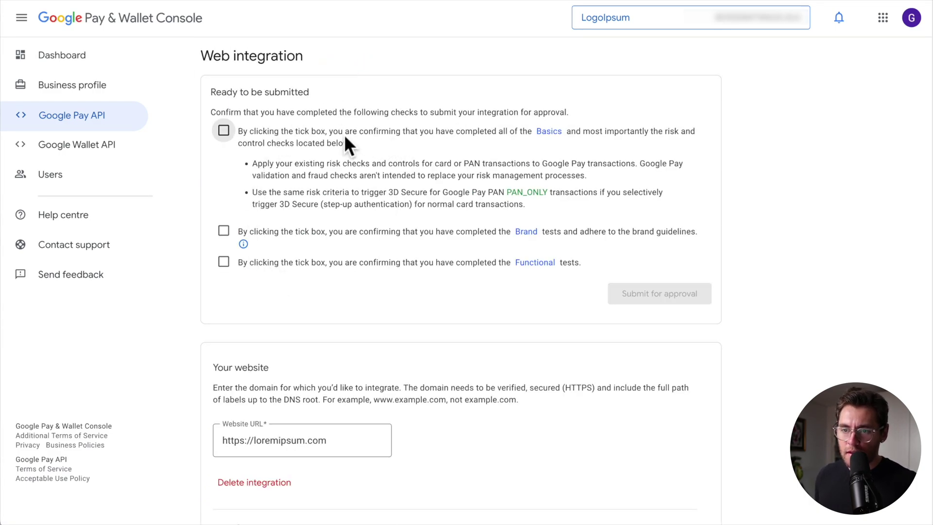
left_click(223, 131)
left_click(223, 230)
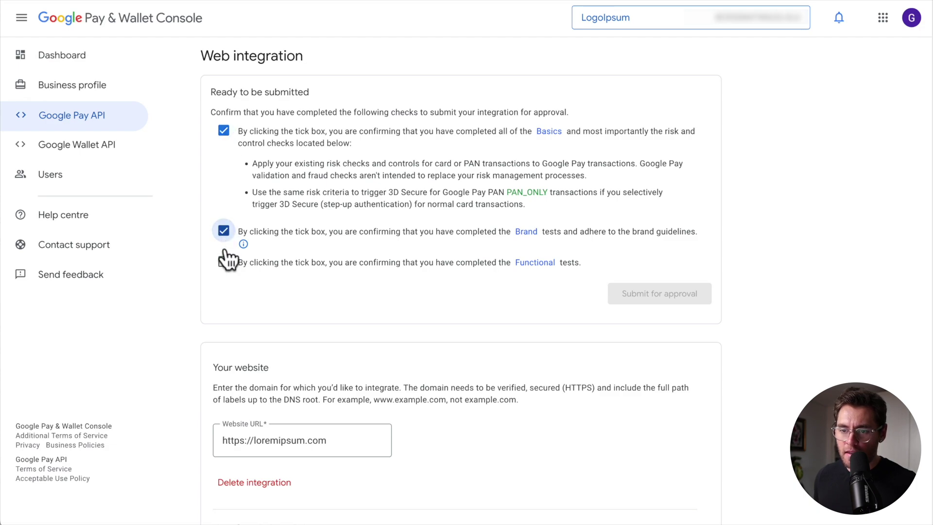
left_click(224, 262)
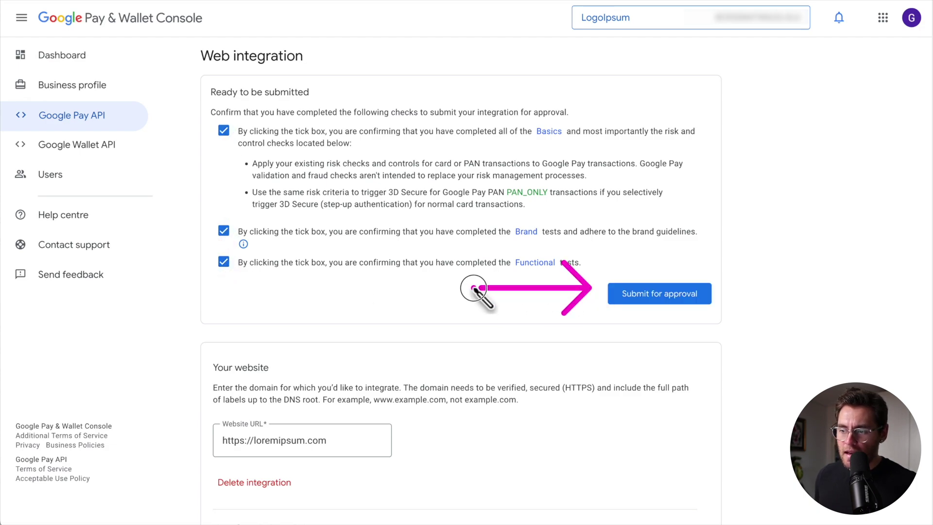
left_click(642, 295)
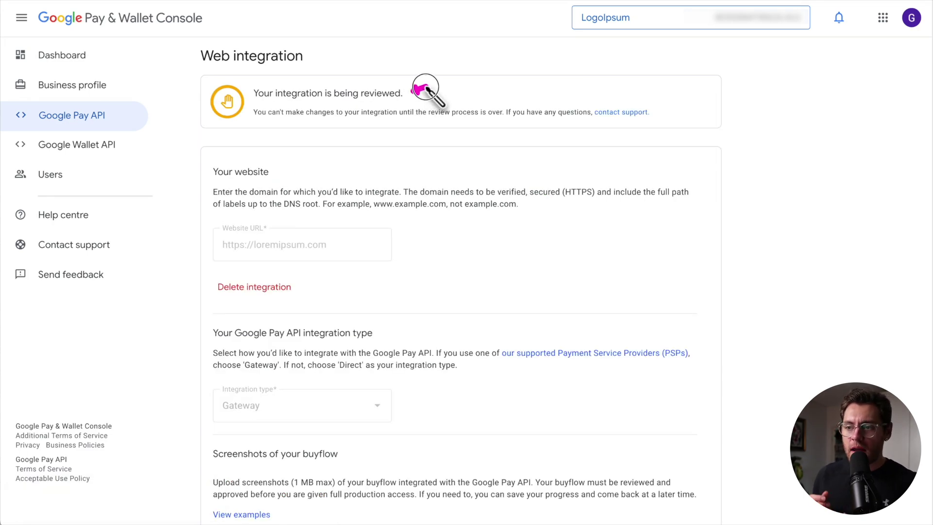
left_click_drag(426, 88, 489, 78)
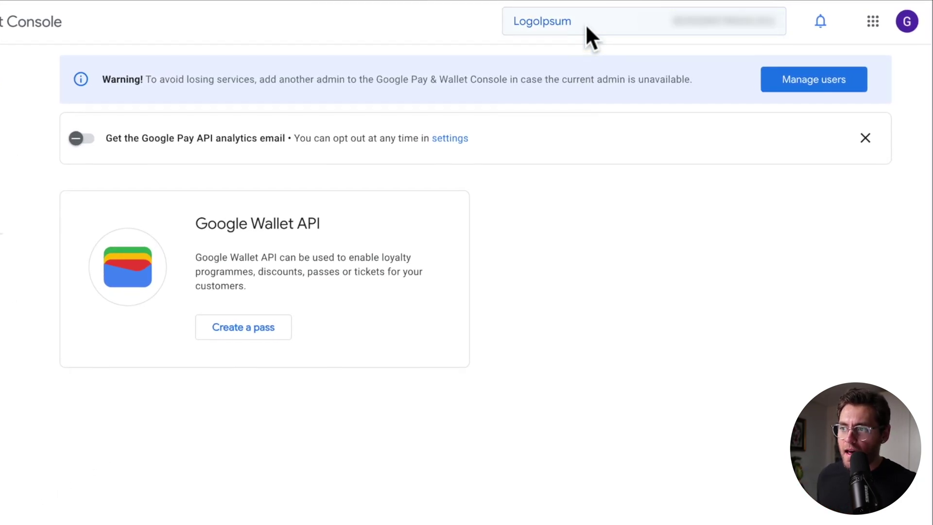
- Copy the merchant ID from the console's business details into the Google Merchant ID field
left_click(610, 24)
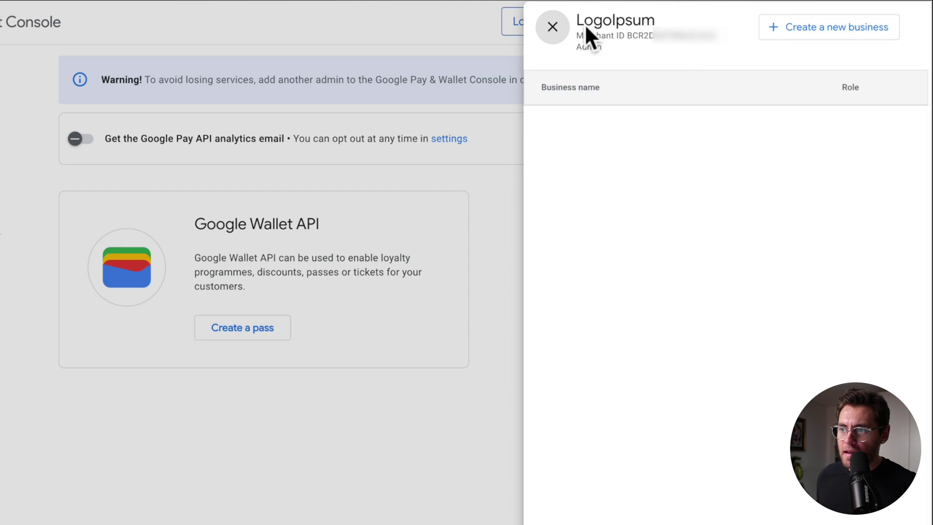
mouse_move(651, 45)
left_mouse_down()
mouse_move(651, 100)
mouse_move(631, 165)
left_mouse_up()
left_click_drag(625, 36, 715, 43)
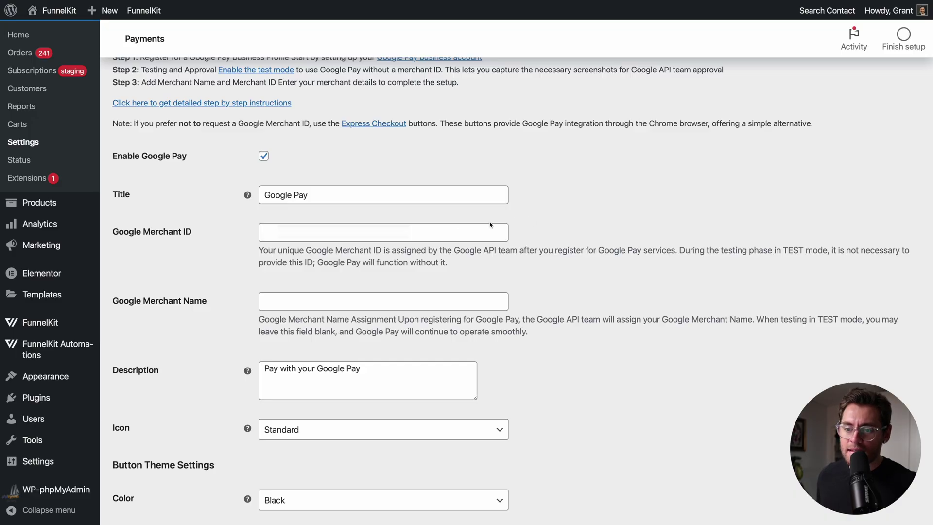
left_click(265, 232)
key("ctrl+v")
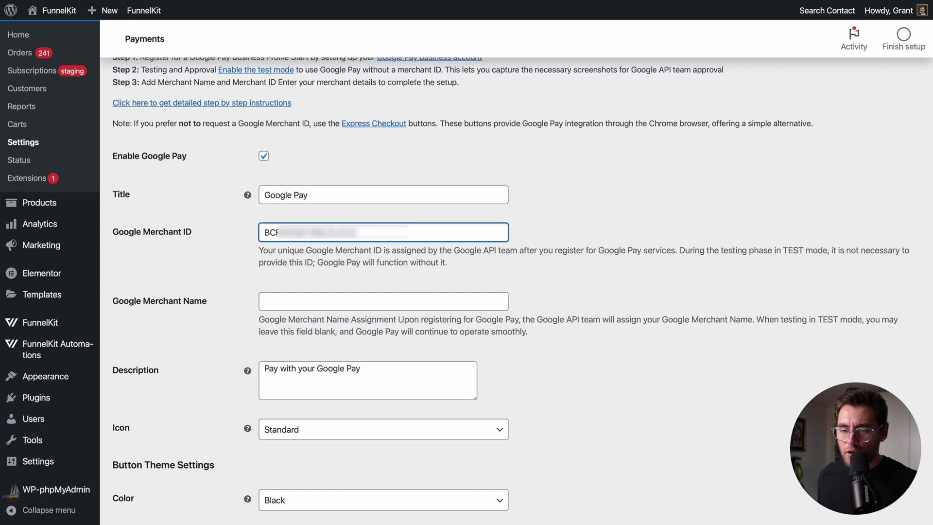
- Paste 'Logoipsum' as the Google Merchant Name and save the Google Pay settings
left_click(298, 303)
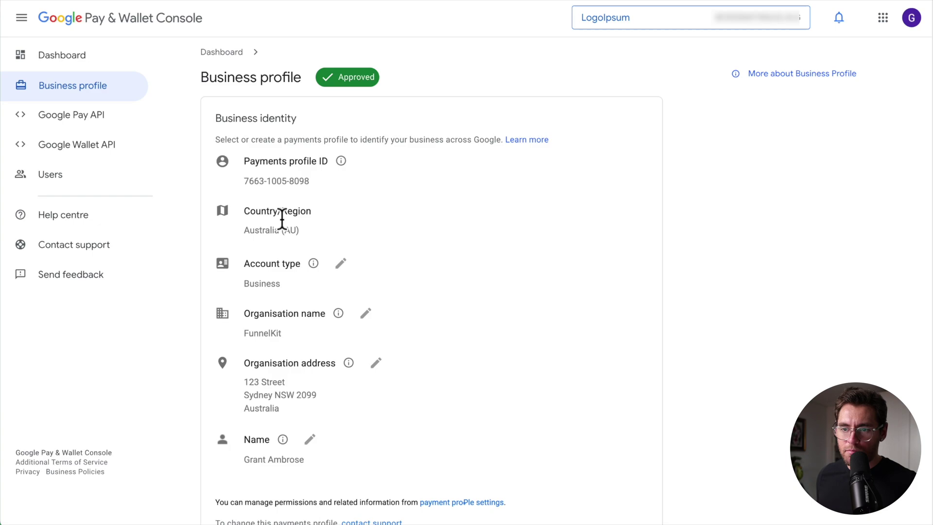
scroll(281, 217, "down", 4)
scroll(280, 217, "down", 6)
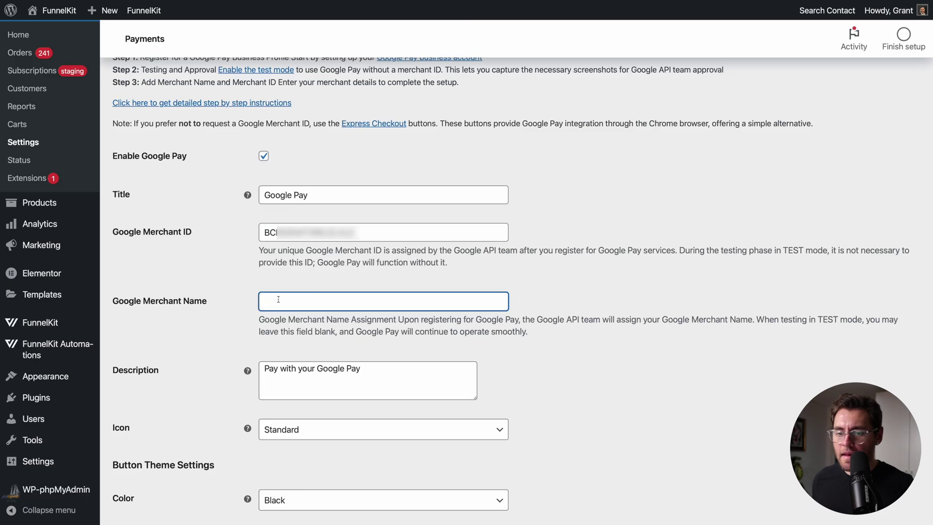
type("Logoipsum")
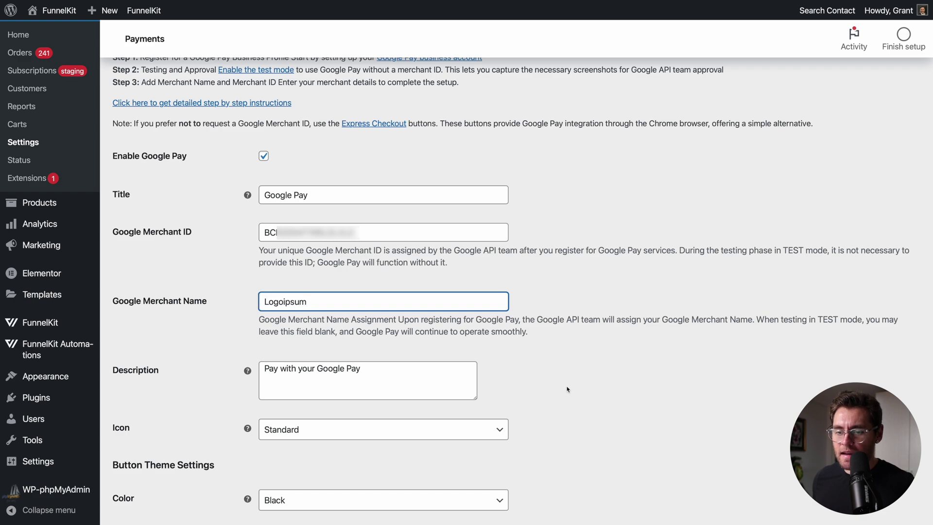
scroll(567, 389, "down", 4)
left_click(152, 456)
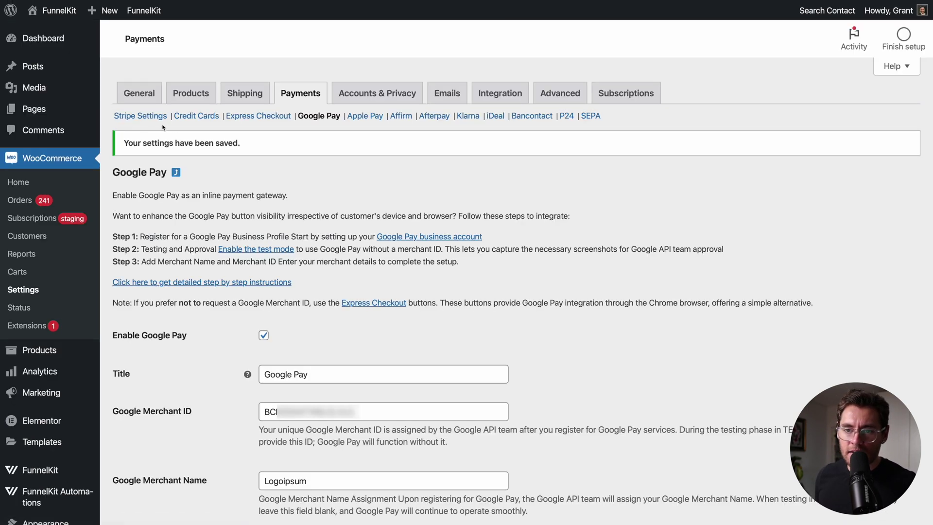
- Set the Stripe Settings Mode to Live and save the changes
left_click(152, 116)
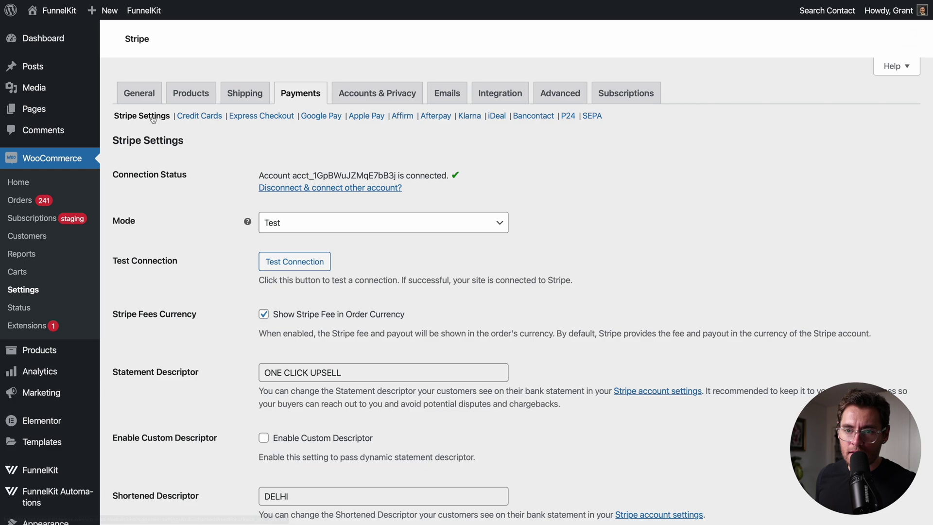
left_click(325, 228)
left_click(288, 230)
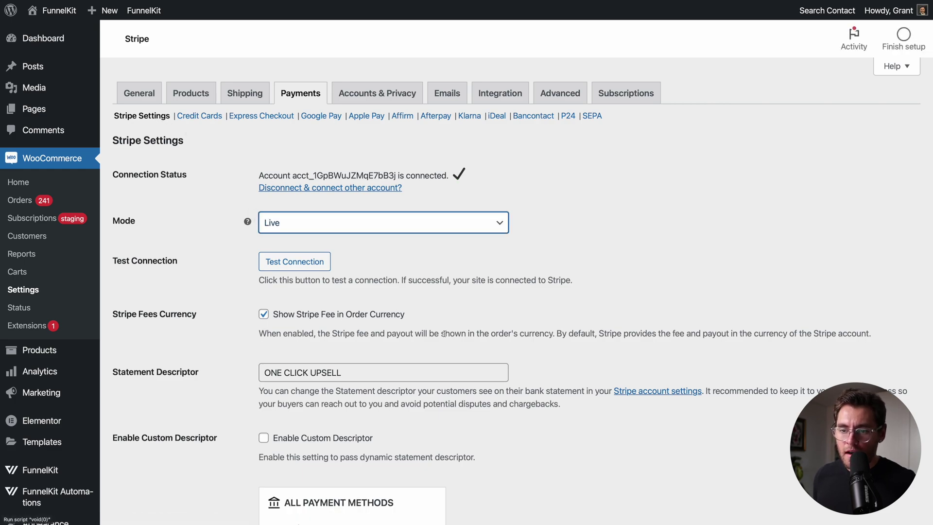
scroll(453, 335, "down", 15)
left_click(147, 464)
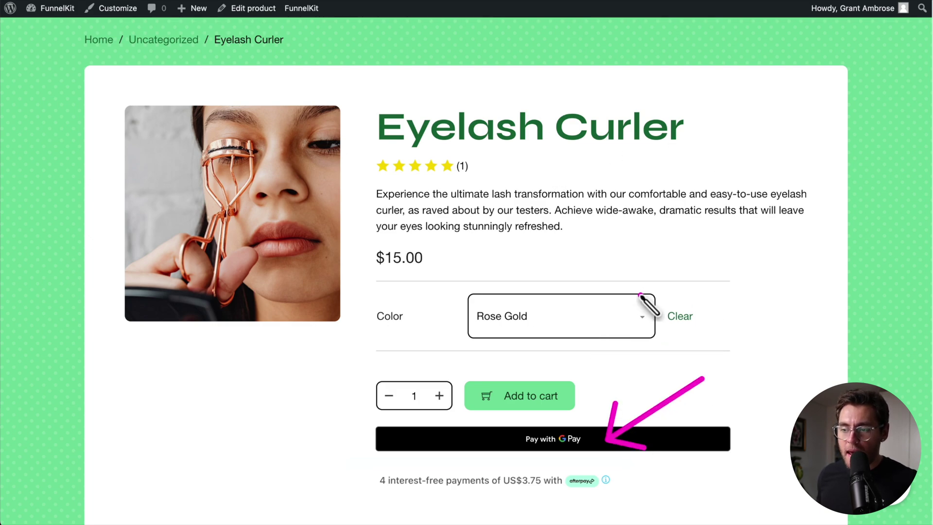
- Choose Rose Gold for the Eyelash Curler and add it to the cart
left_click_drag(549, 152, 630, 319)
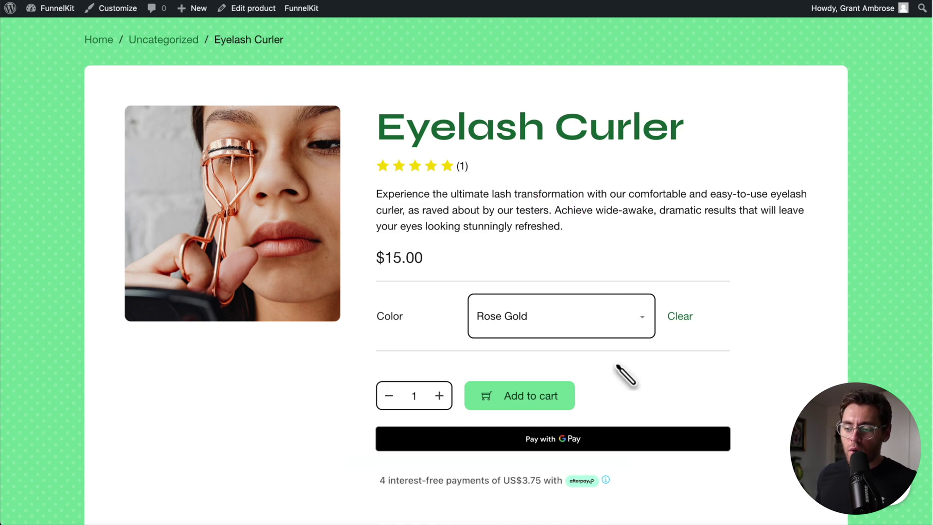
left_click_drag(600, 436, 655, 375)
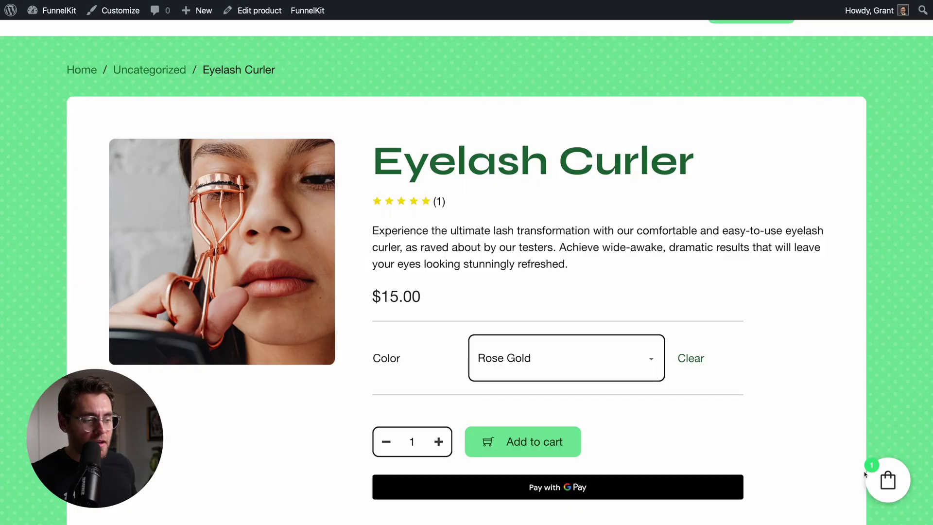
left_click(519, 395)
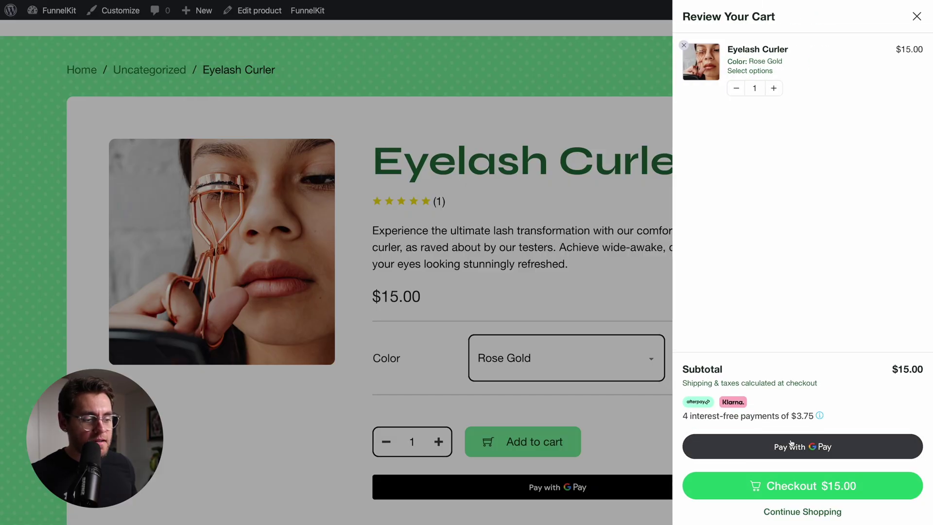
- Check out and advance through shipping to the payment step offering Google Pay
left_click(802, 486)
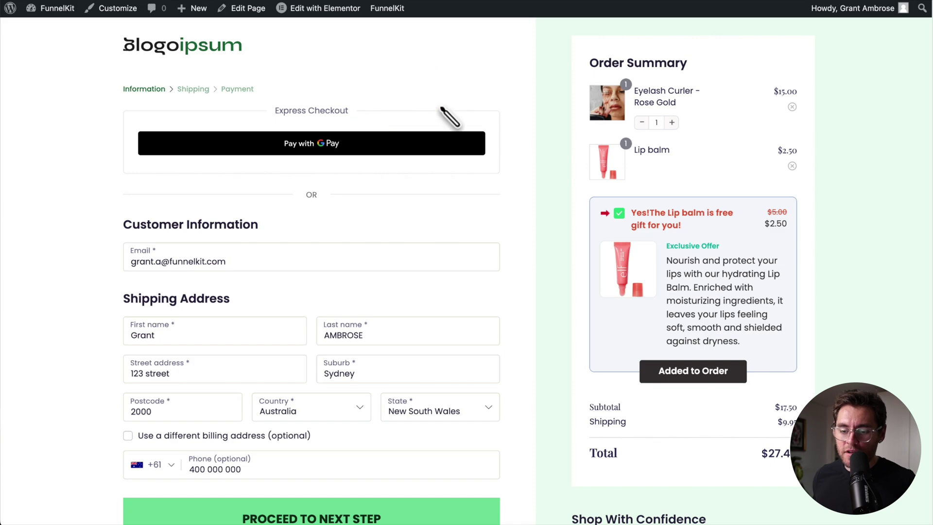
scroll(433, 254, "down", 3)
left_click(396, 467)
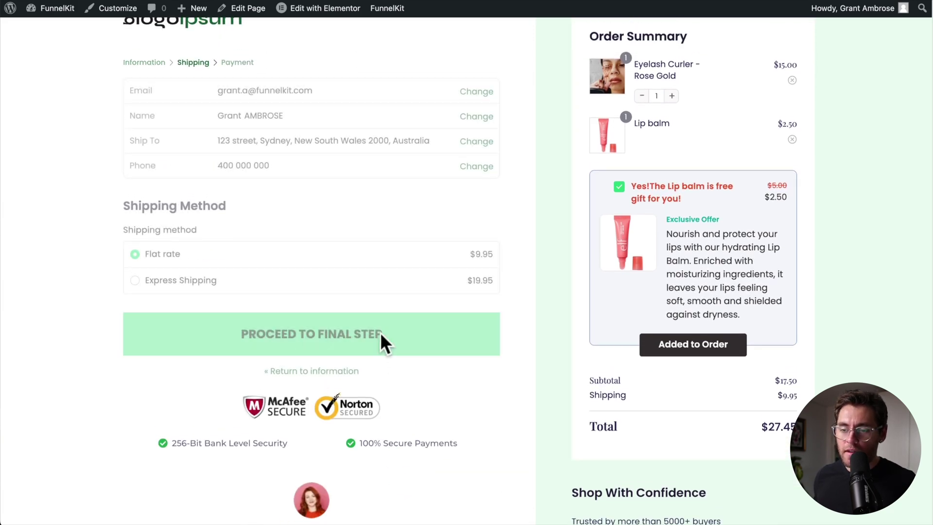
left_click(381, 335)
scroll(377, 339, "down", 3)
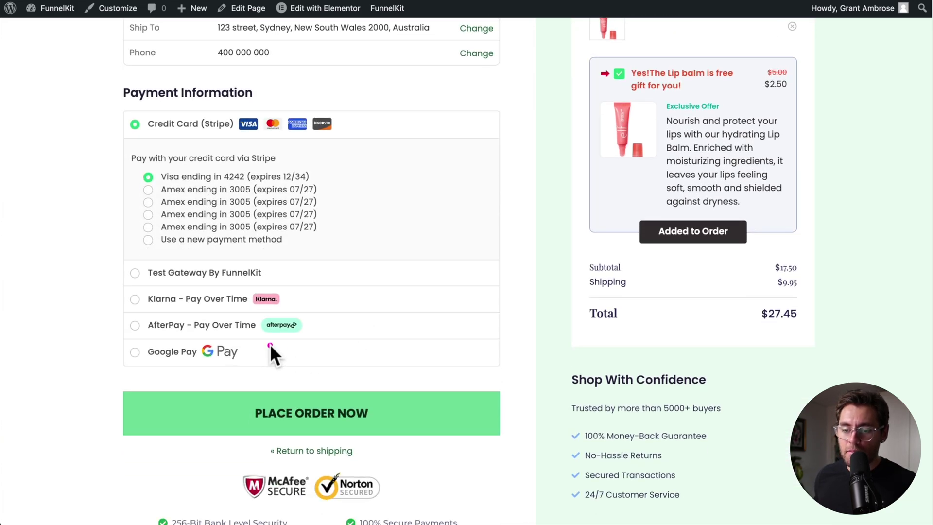
left_click_drag(270, 346, 413, 329)
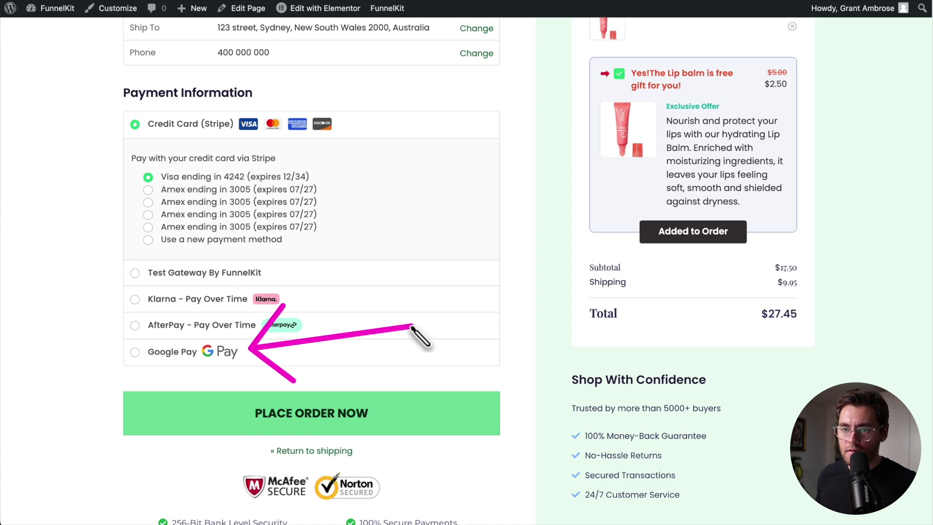
left_click_drag(372, 295, 463, 230)
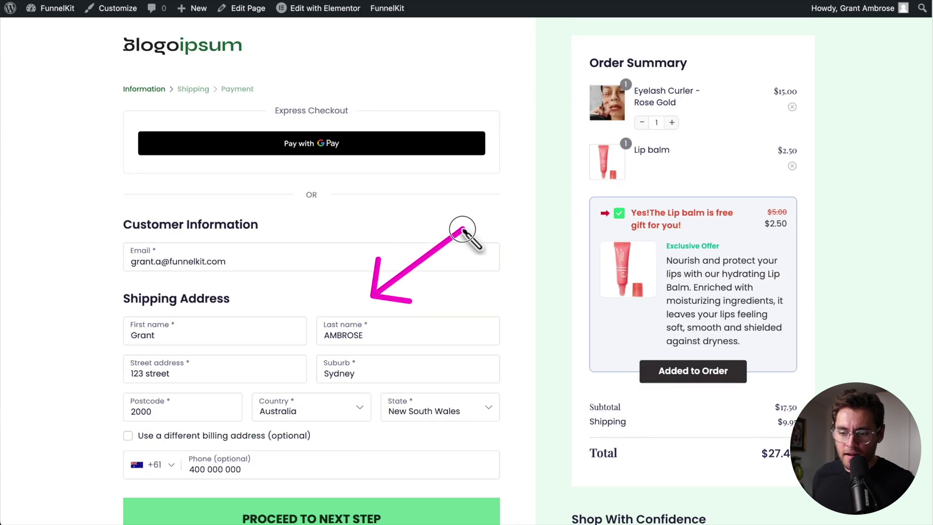
- Advance the checkout through shipping to the payment step with Google Pay selected
key("Escape")
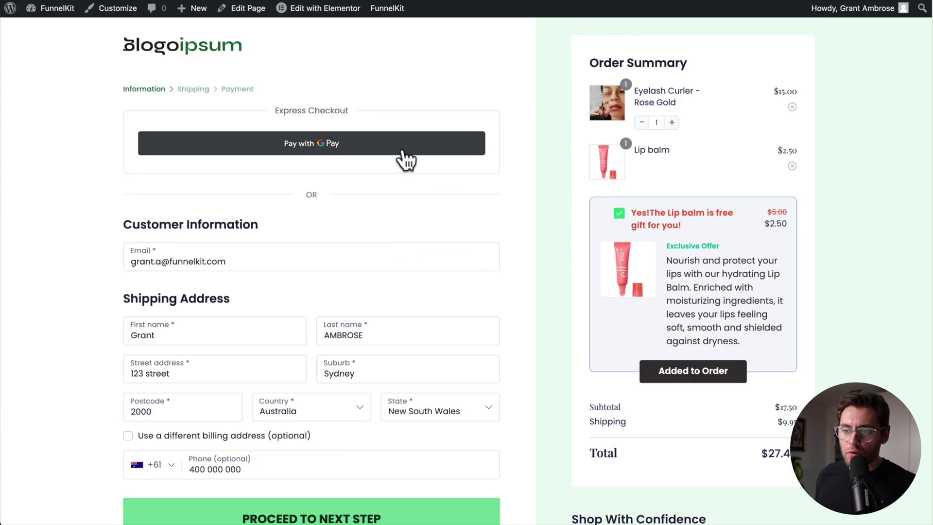
mouse_move(379, 142)
left_mouse_down()
mouse_move(462, 91)
mouse_move(422, 115)
mouse_move(494, 94)
left_mouse_up()
scroll(403, 326, "down", 2)
left_click(373, 461)
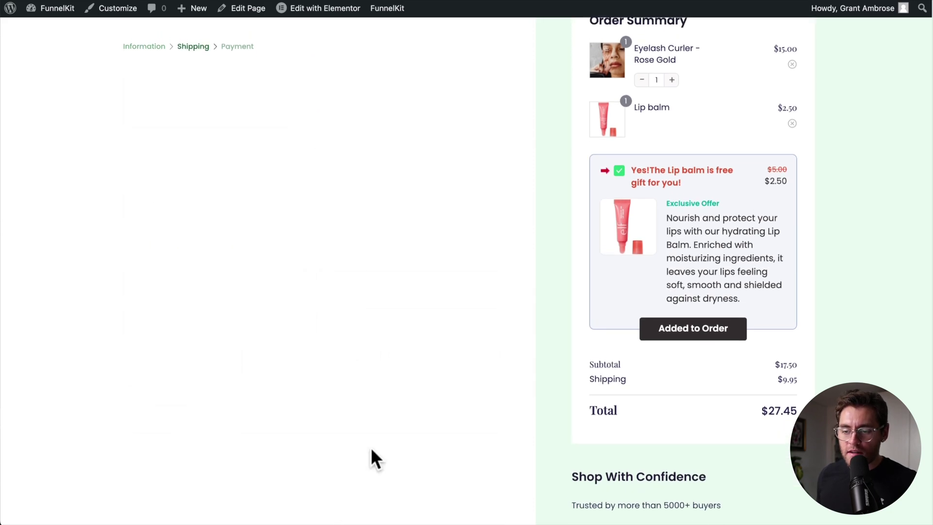
left_click(382, 346)
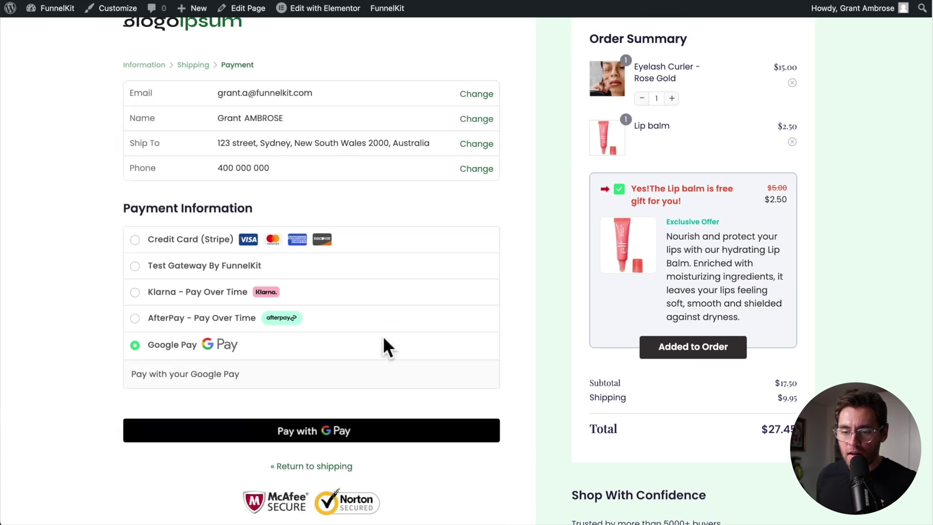
left_click_drag(246, 346, 384, 339)
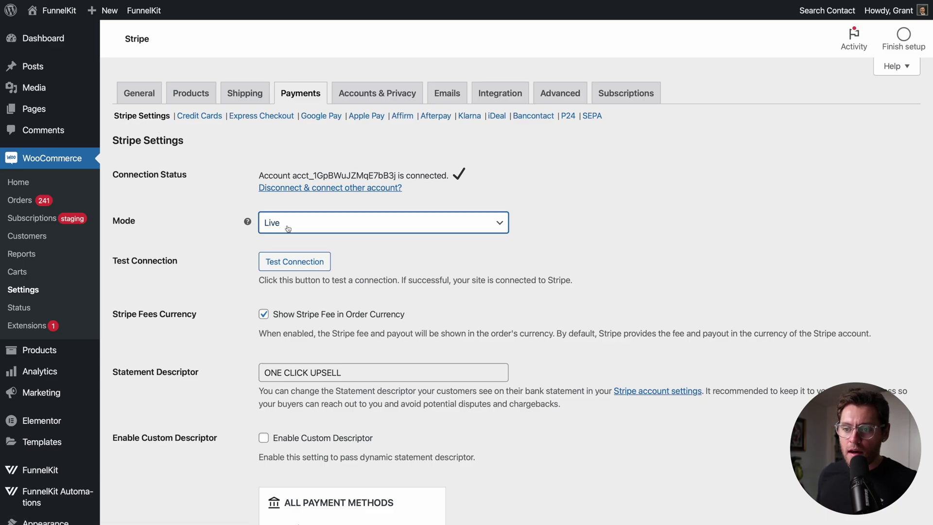
- Open the Google Pay settings from the Stripe section of WooCommerce Payments
left_click(314, 119)
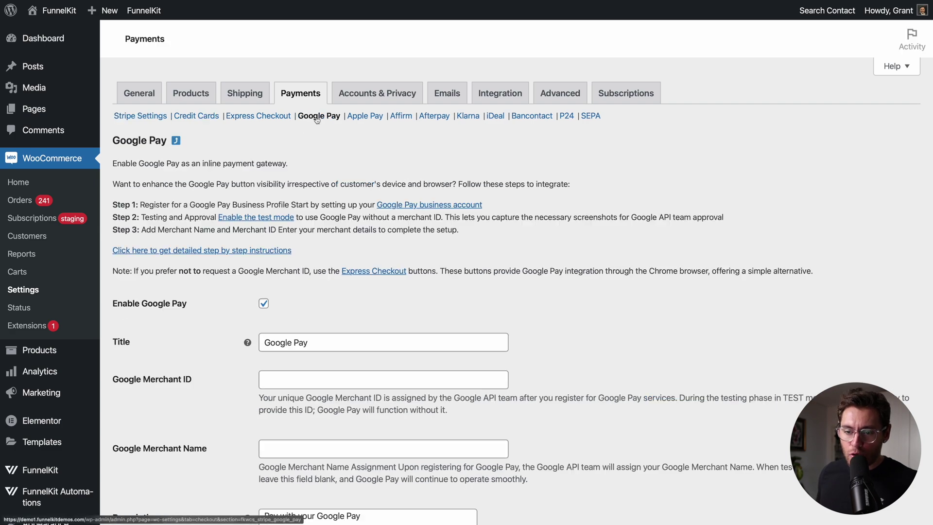
scroll(341, 331, "down", 3)
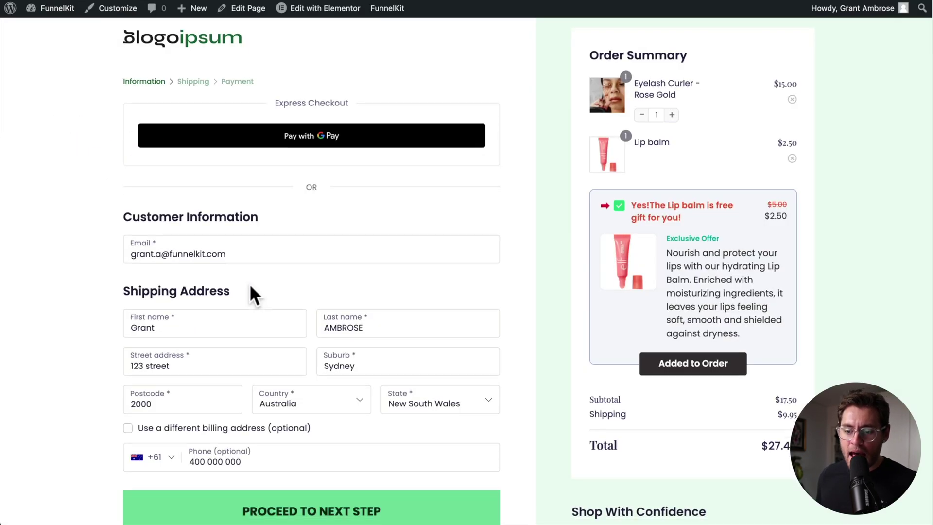
scroll(291, 413, "down", 1)
- Advance the checkout through the shipping and payment steps, then scroll through the page
left_click(301, 458)
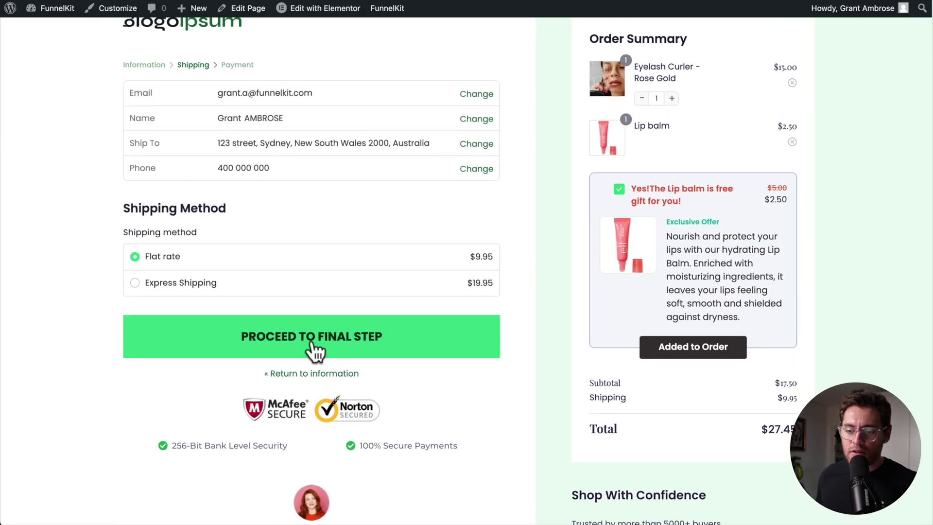
left_click(311, 342)
scroll(326, 349, "down", 2)
left_click_drag(255, 346, 412, 327)
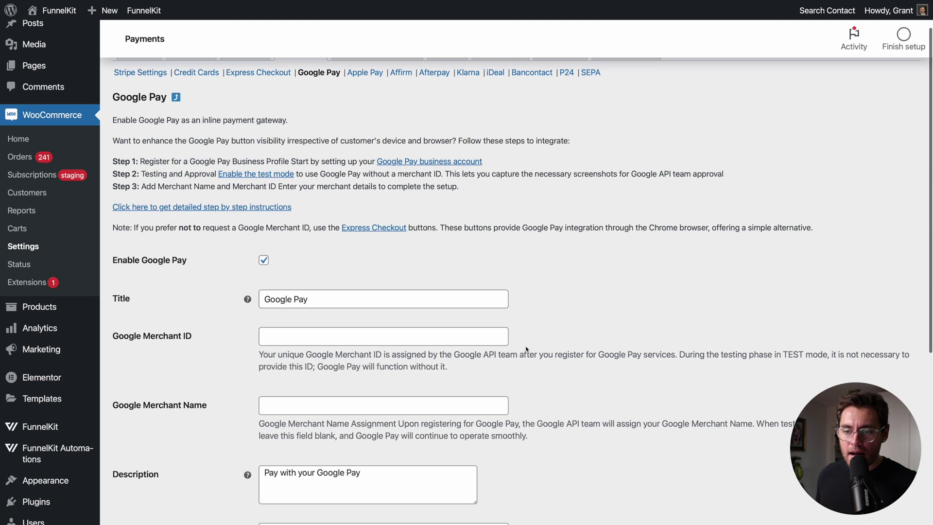
scroll(319, 329, "down", 1)
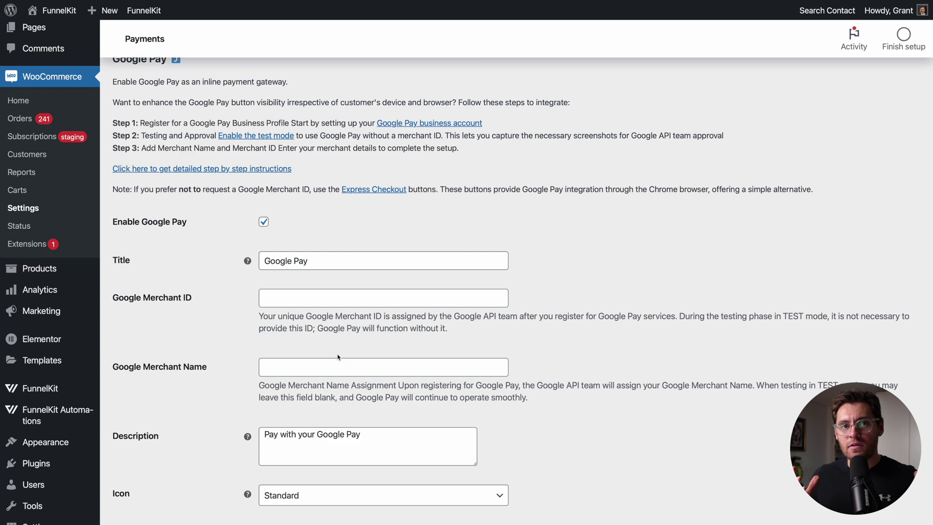
scroll(337, 357, "down", 1)
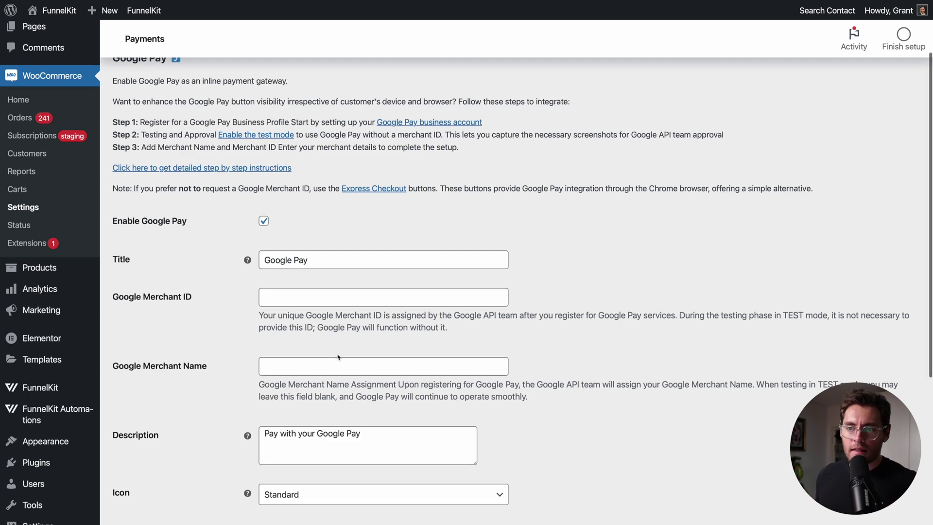
scroll(338, 357, "up", 3)
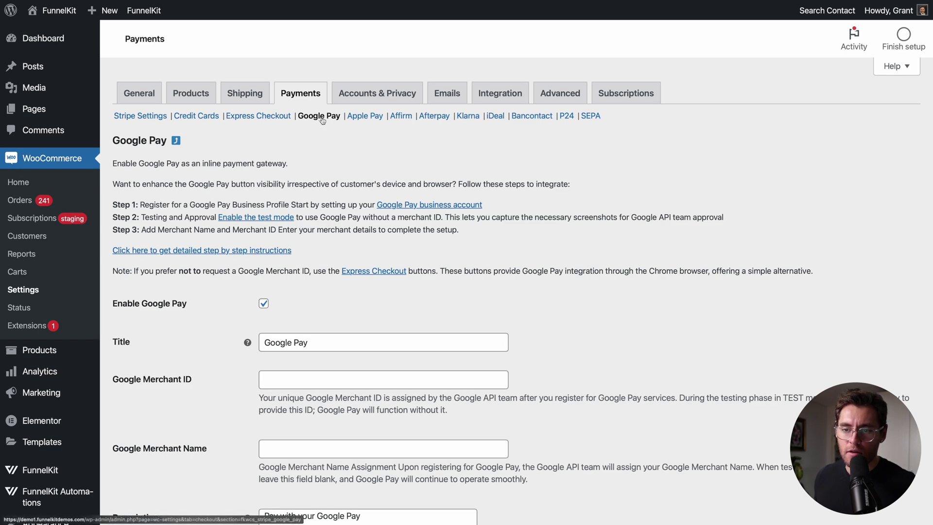
scroll(227, 301, "down", 1)
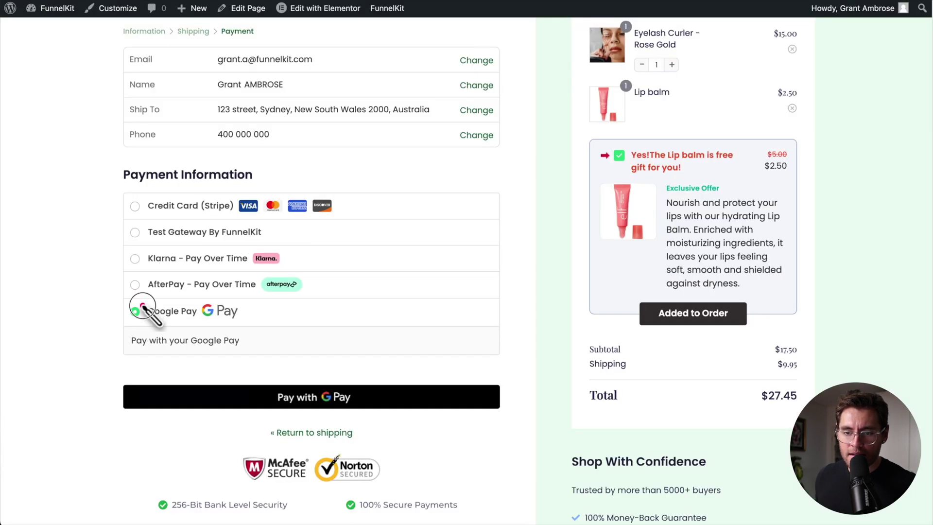
- Switch the Google Pay icon style to With Border to preview it
left_click_drag(143, 309, 68, 249)
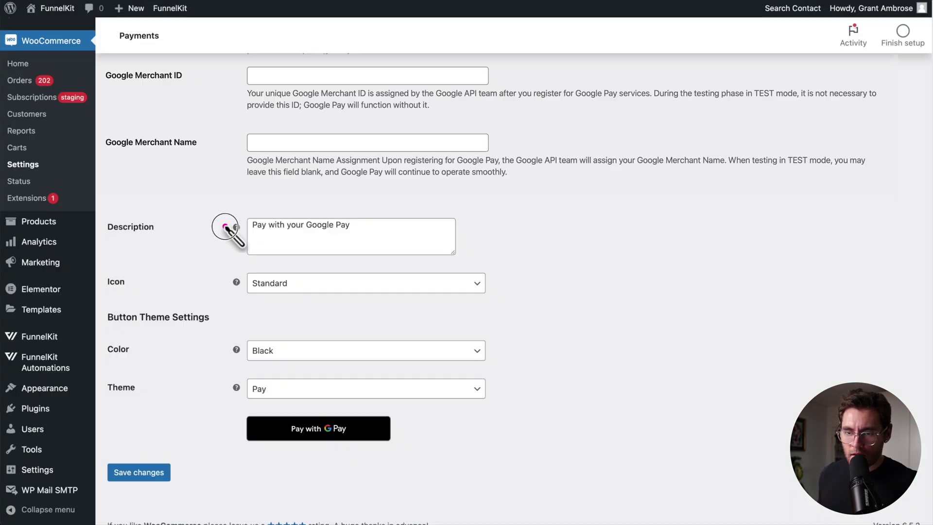
left_click_drag(226, 225, 170, 226)
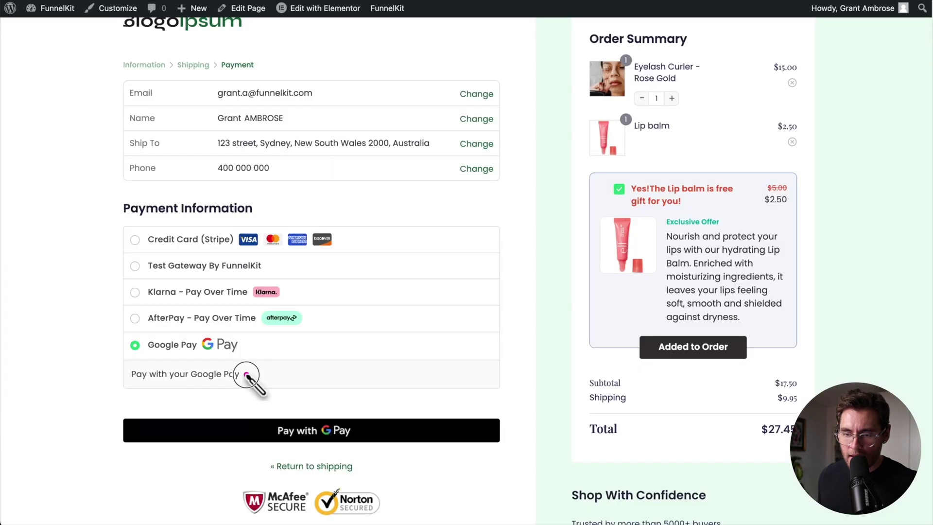
left_click_drag(245, 374, 342, 379)
left_click_drag(228, 281, 188, 291)
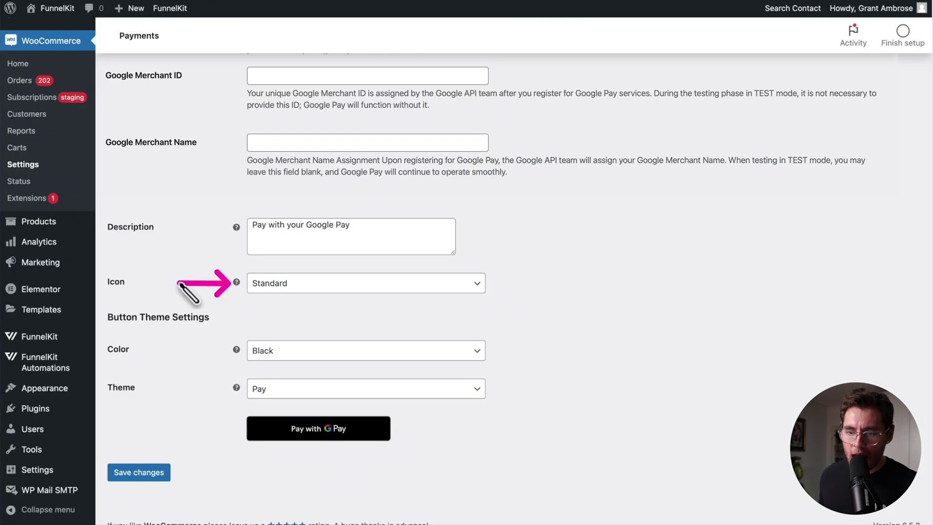
left_click(270, 286)
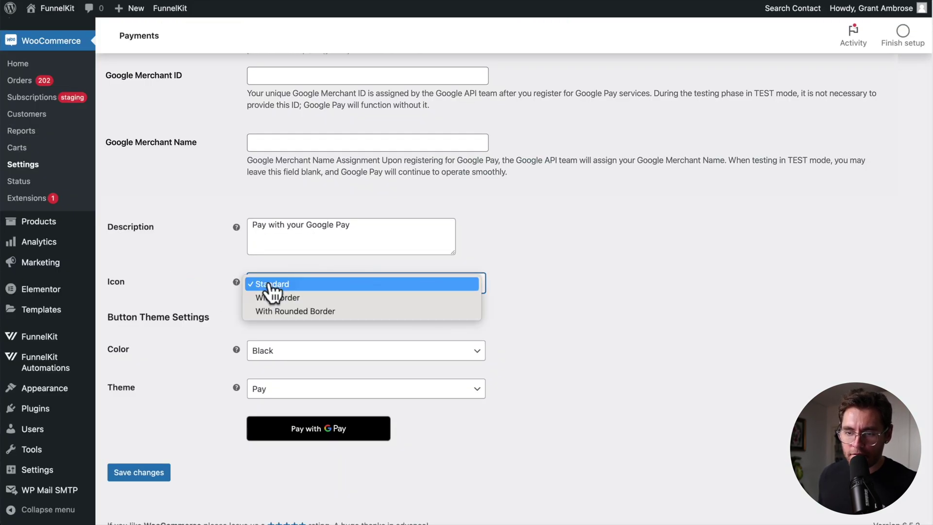
left_click(340, 295)
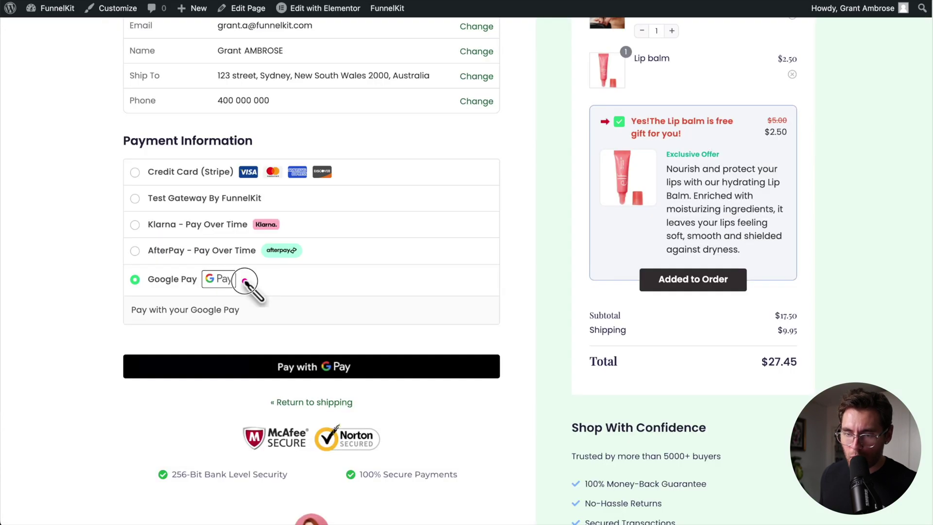
left_click_drag(245, 282, 358, 288)
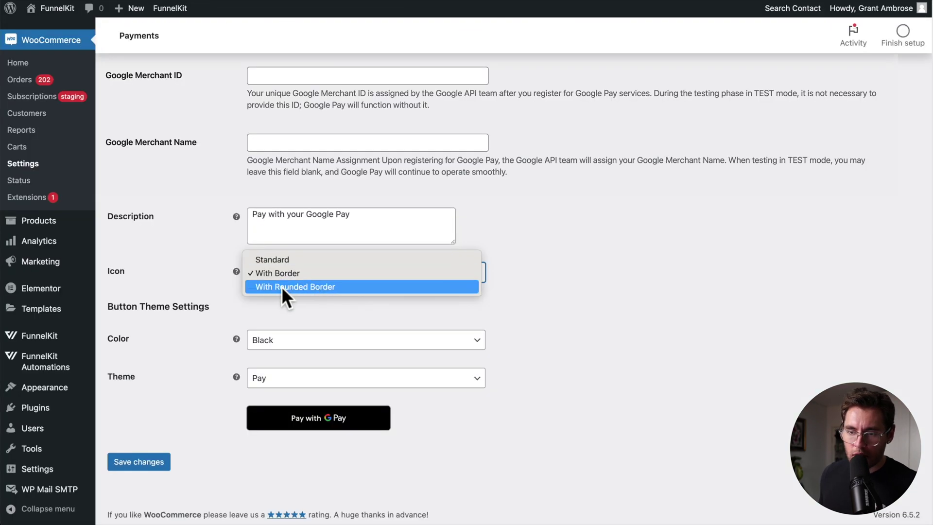
left_click(282, 287)
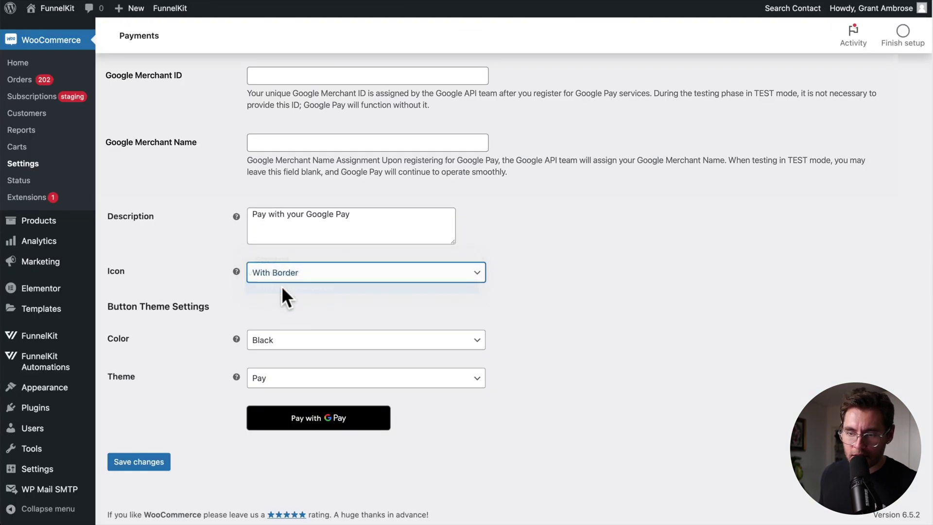
- Preview a White Google Pay button, then set the button colour back to Black
left_click_drag(245, 358, 316, 359)
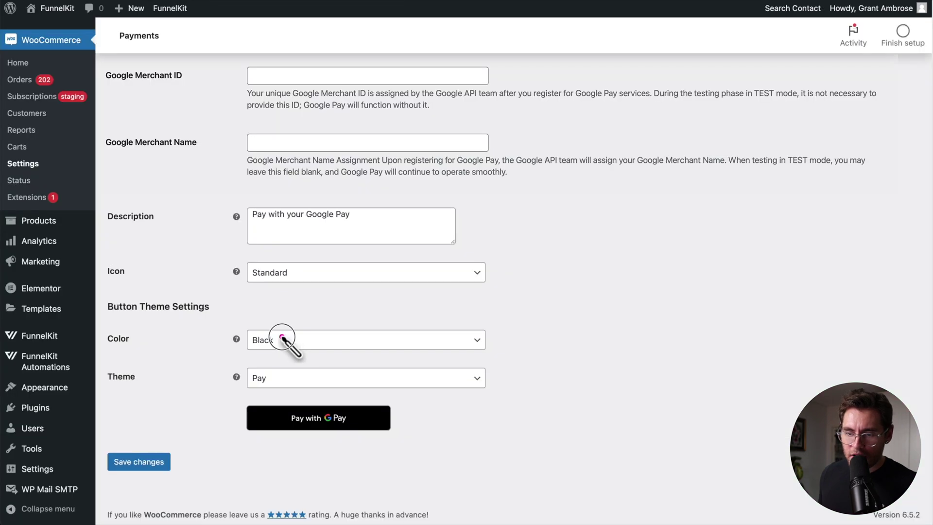
left_click_drag(306, 331, 344, 334)
left_click(339, 342)
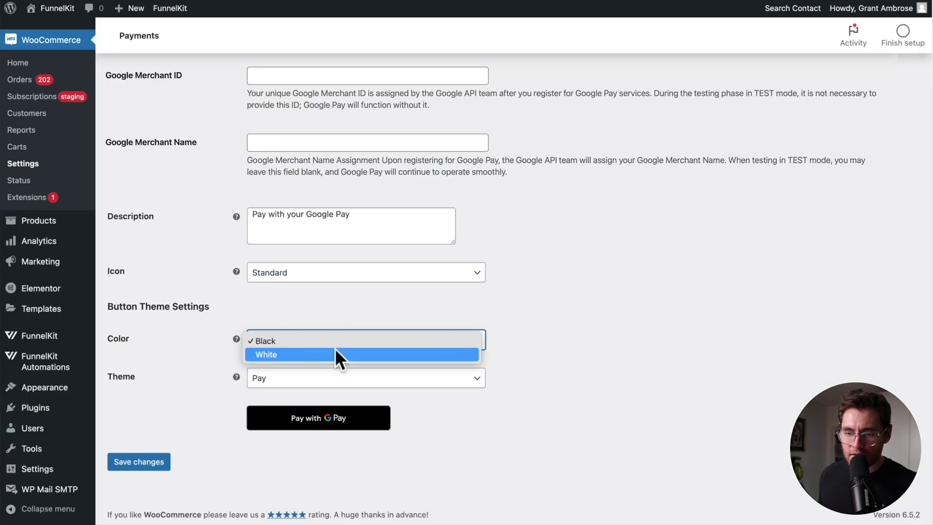
left_click(335, 353)
left_click_drag(369, 420, 432, 421)
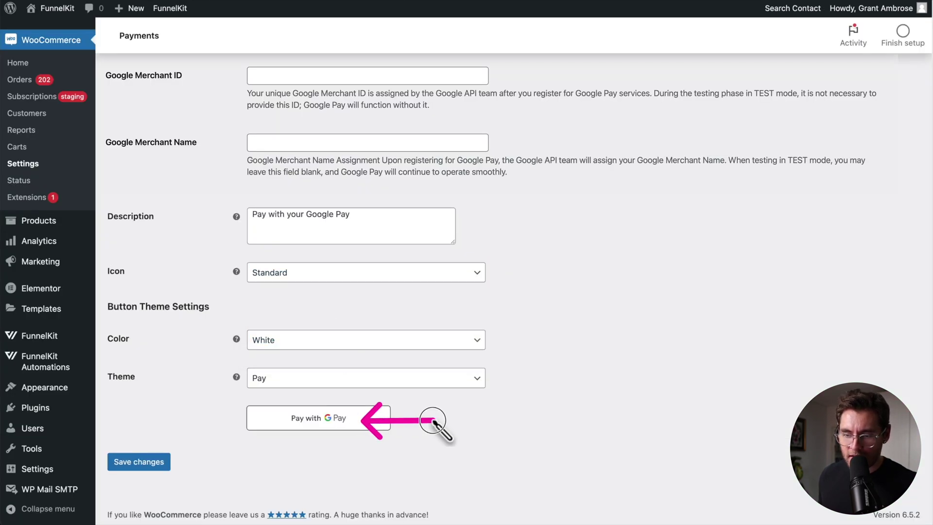
key("Down")
left_click_drag(229, 378, 190, 378)
- Try the Order, Subscribe and Donate button themes, finally choosing Checkout
key("Tab")
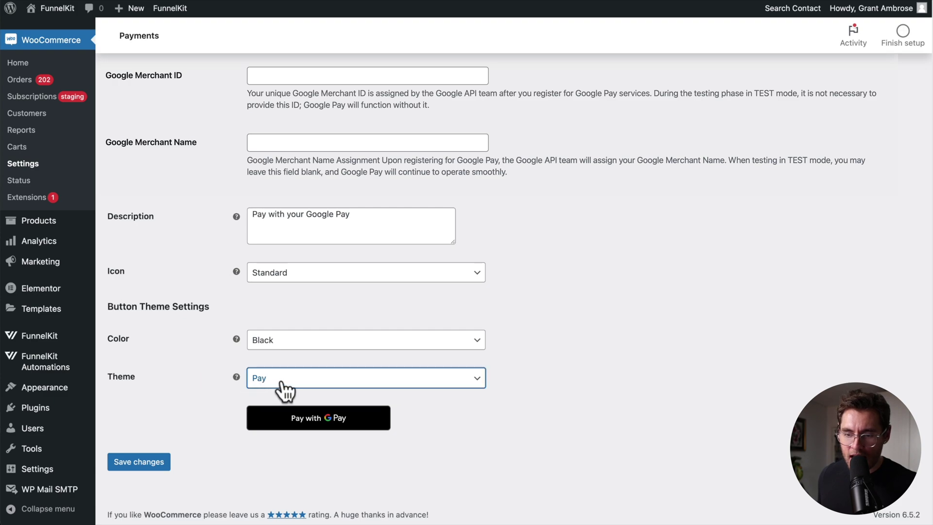
left_click(303, 411)
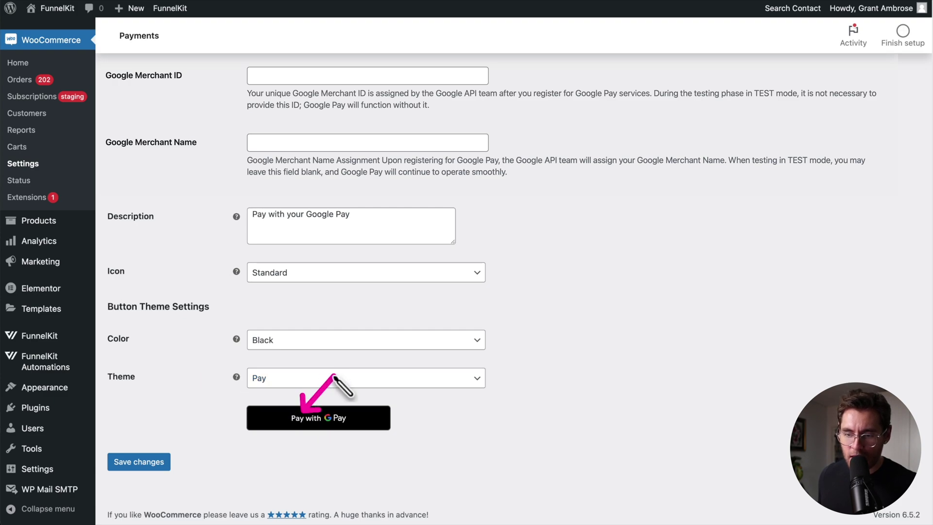
left_click(306, 378)
left_click(293, 365)
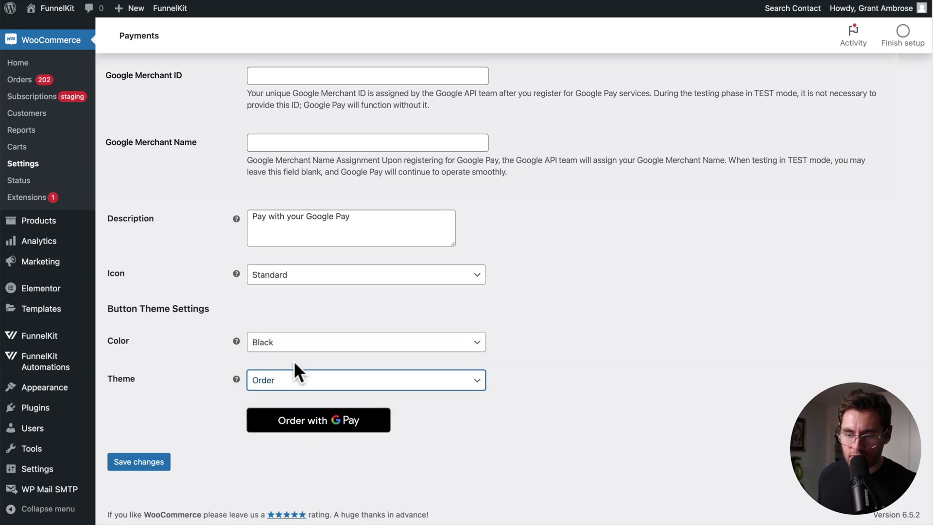
left_click_drag(312, 407, 313, 370)
left_click(315, 373)
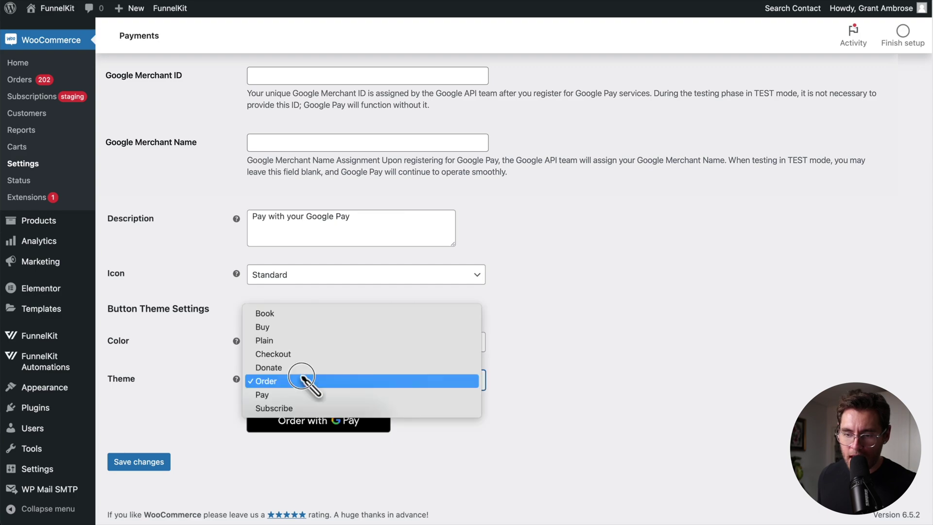
left_click(294, 406)
left_click(294, 378)
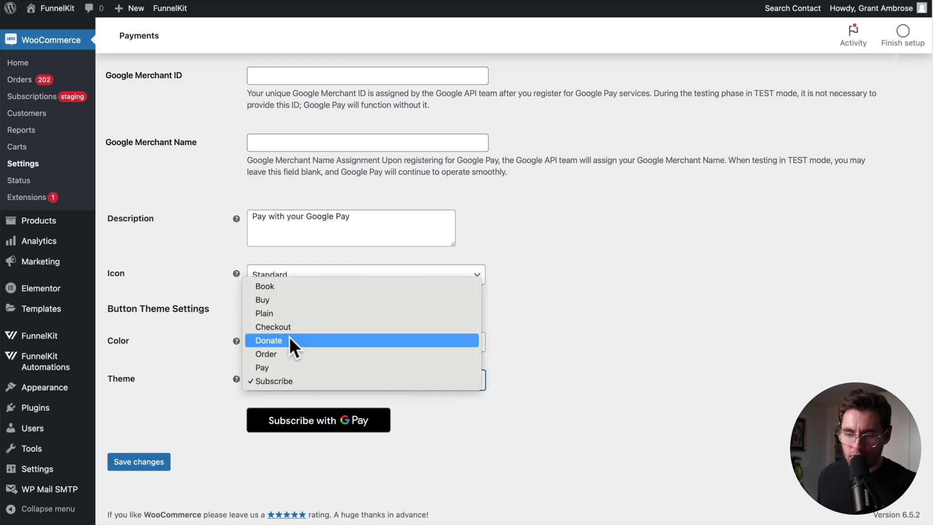
left_click(289, 336)
left_click(284, 382)
left_click(298, 368)
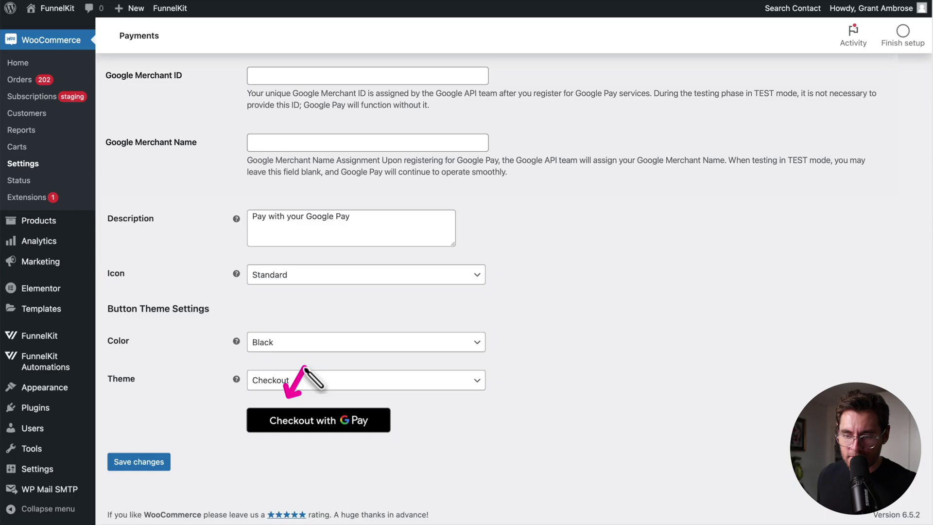